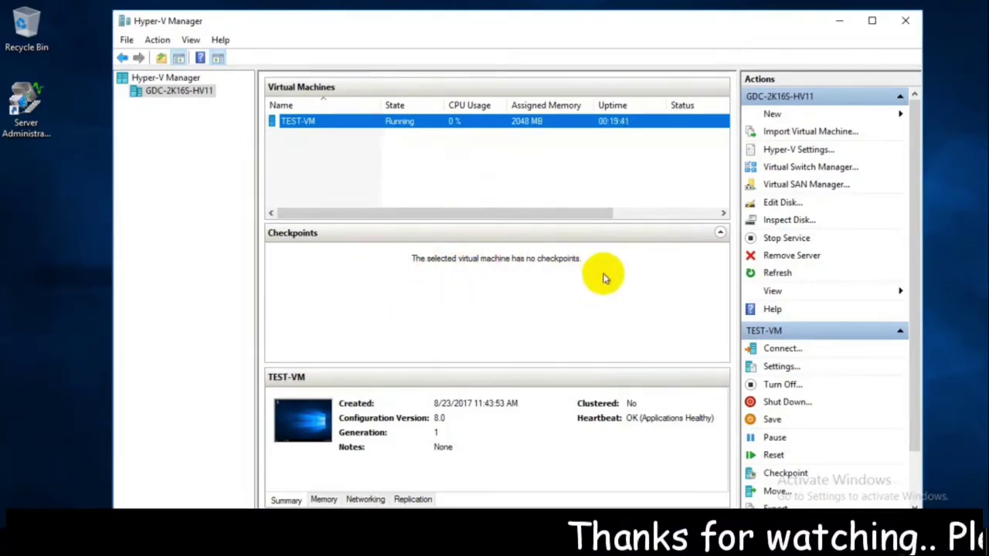
Connect to TEST-VM, move its connection window higher, and shrink it to fit within the host screen.
{"action": "right_click", "coordinate": [366, 125]}
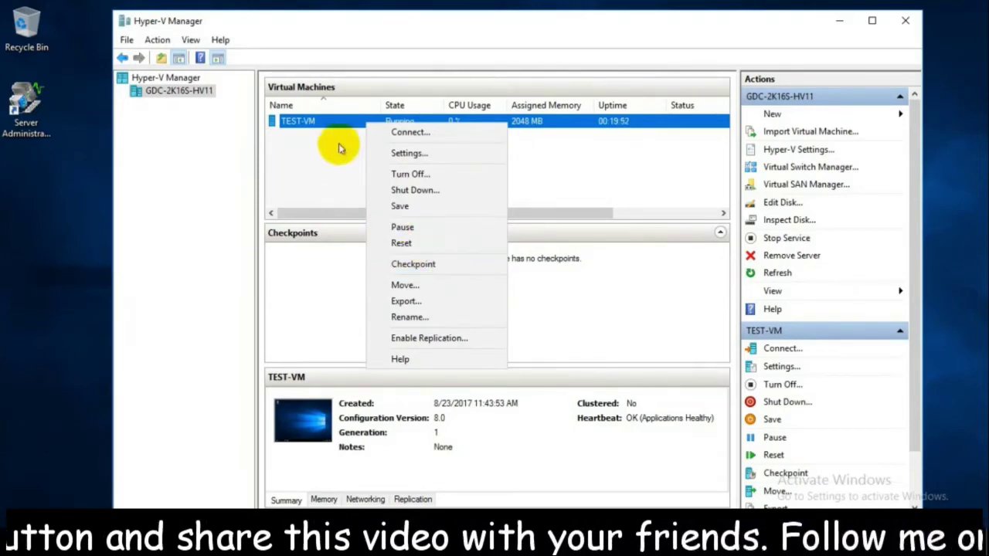
{"action": "left_click", "coordinate": [408, 134]}
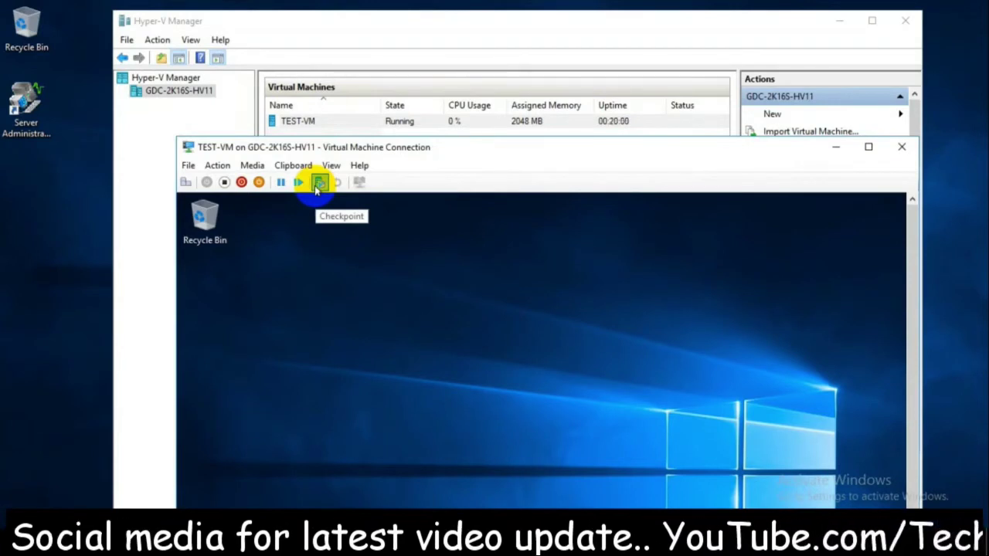
{"action": "left_click_drag", "start_coordinate": [394, 149], "coordinate": [437, 33]}
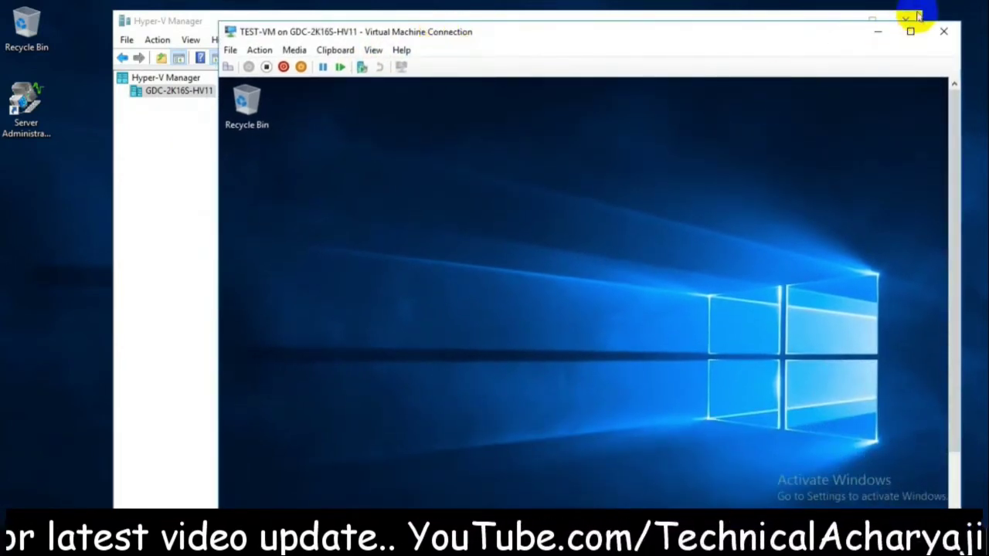
{"action": "left_click_drag", "start_coordinate": [962, 19], "coordinate": [841, 49]}
Create a text document named "Test file" on the virtual machine's desktop.
{"action": "right_click", "coordinate": [335, 190]}
{"action": "mouse_move", "coordinate": [369, 291]}
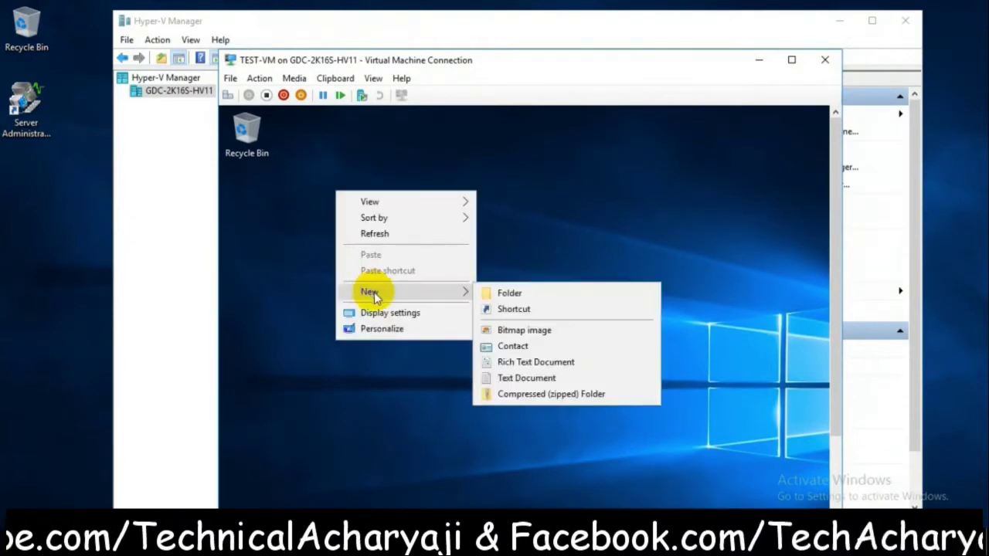
{"action": "left_click", "coordinate": [532, 378]}
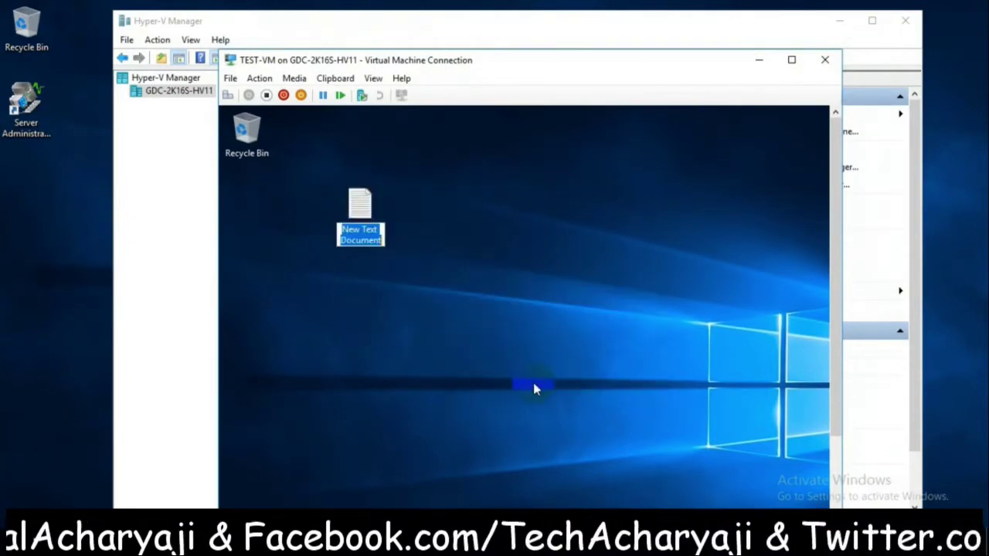
{"action": "type", "text": "TEs"}
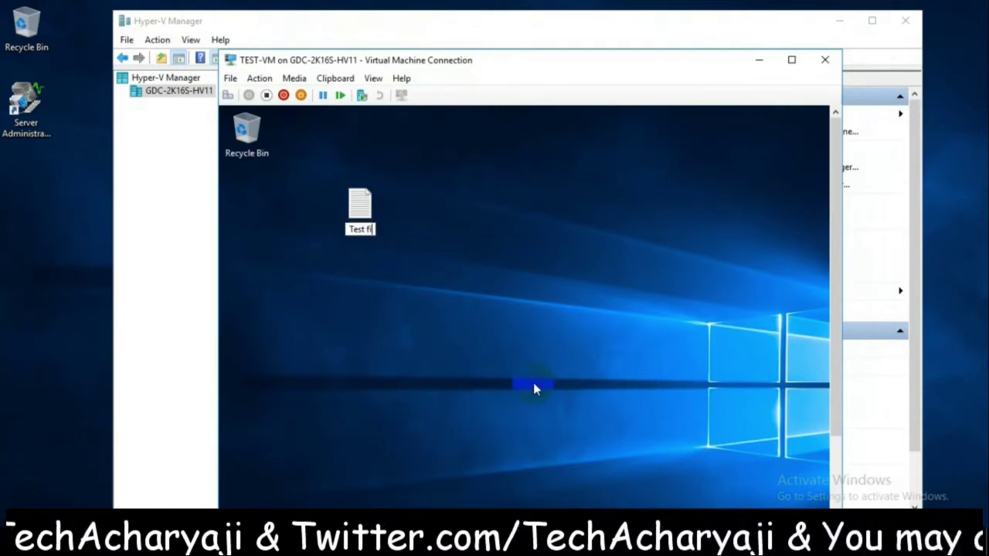
{"action": "left_click", "coordinate": [524, 258]}
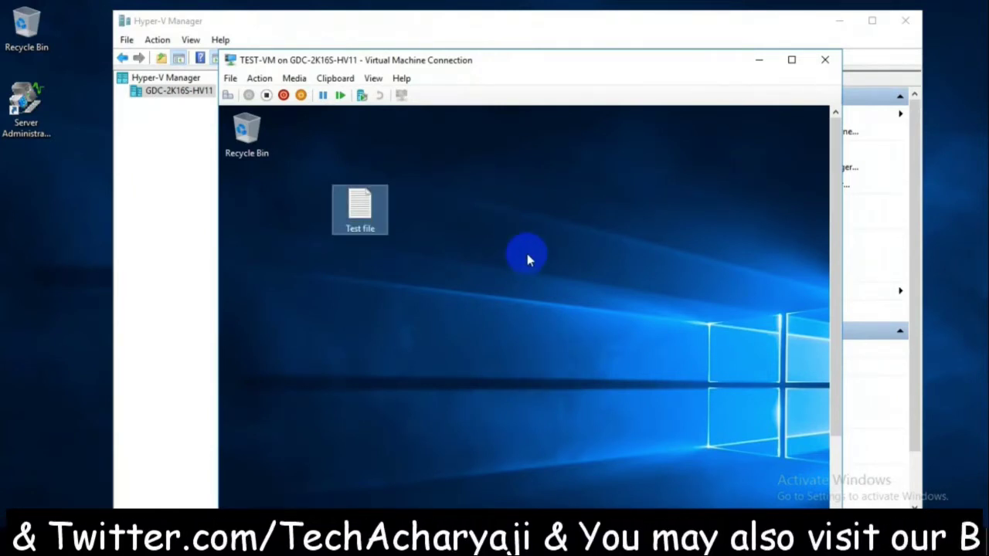
Take a checkpoint of TEST-VM named "Work done at 12-17" and close the virtual machine's connection window.
{"action": "left_click_drag", "start_coordinate": [571, 70], "coordinate": [655, 58]}
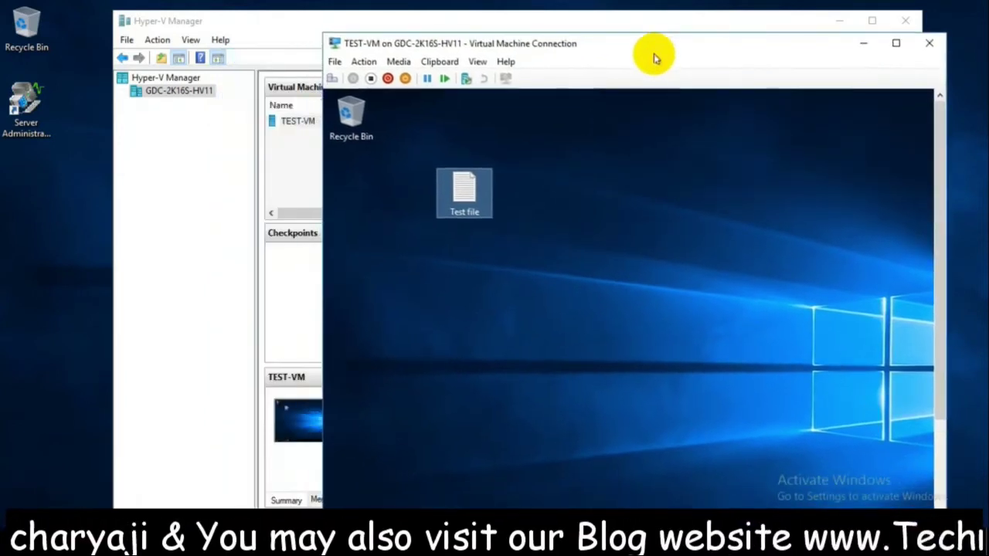
{"action": "left_click", "coordinate": [465, 80]}
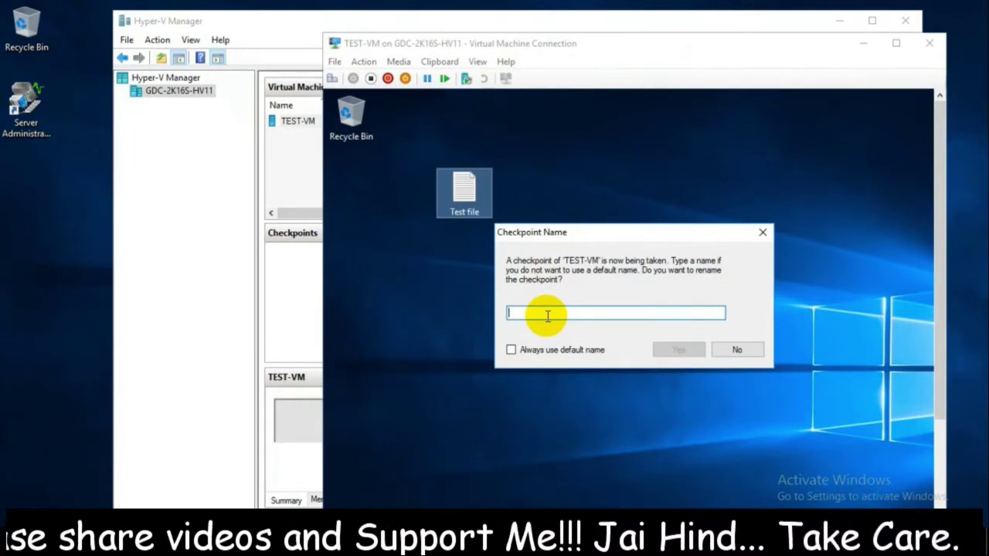
{"action": "type", "text": "Work done"}
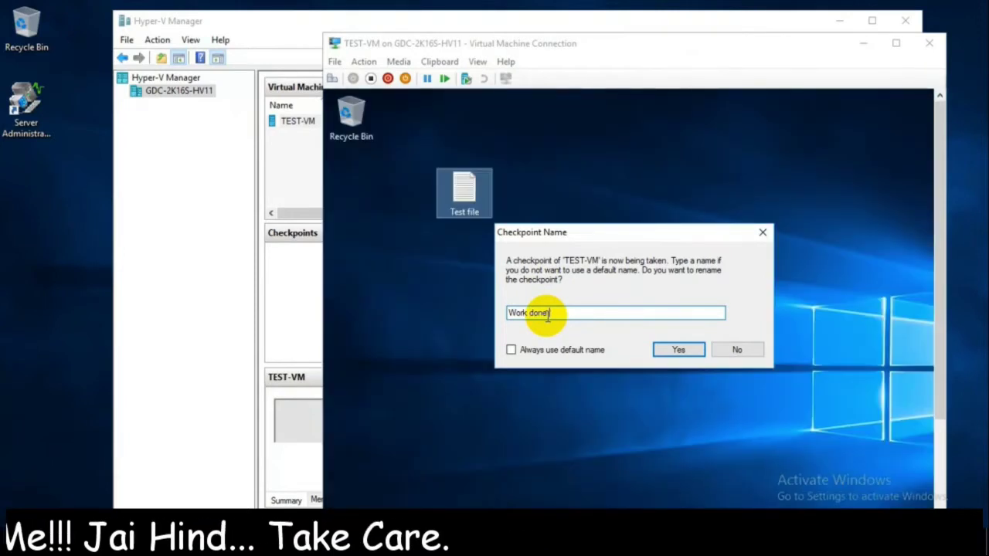
{"action": "type", "text": " at"}
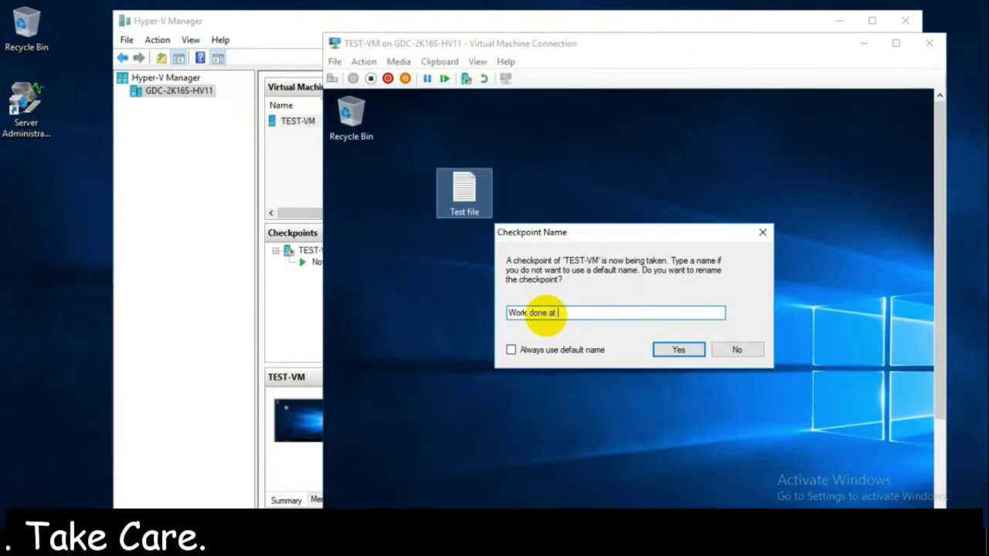
{"action": "type", "text": " 12-17"}
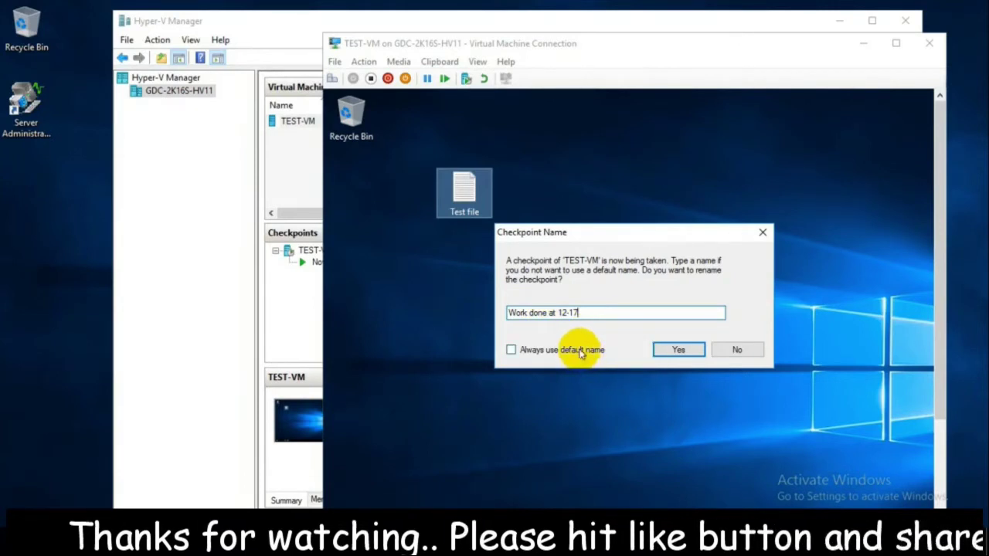
{"action": "left_click", "coordinate": [679, 351]}
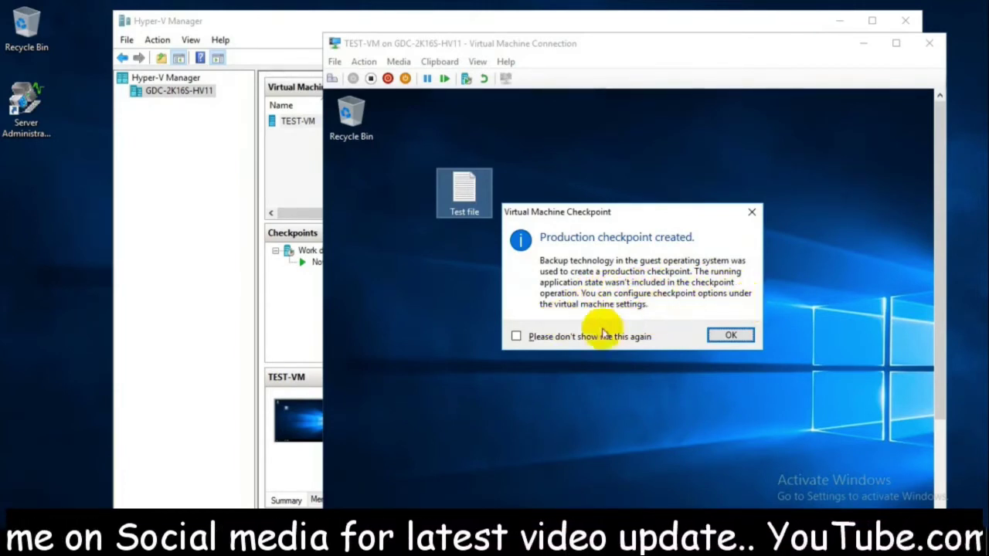
{"action": "left_click", "coordinate": [726, 337]}
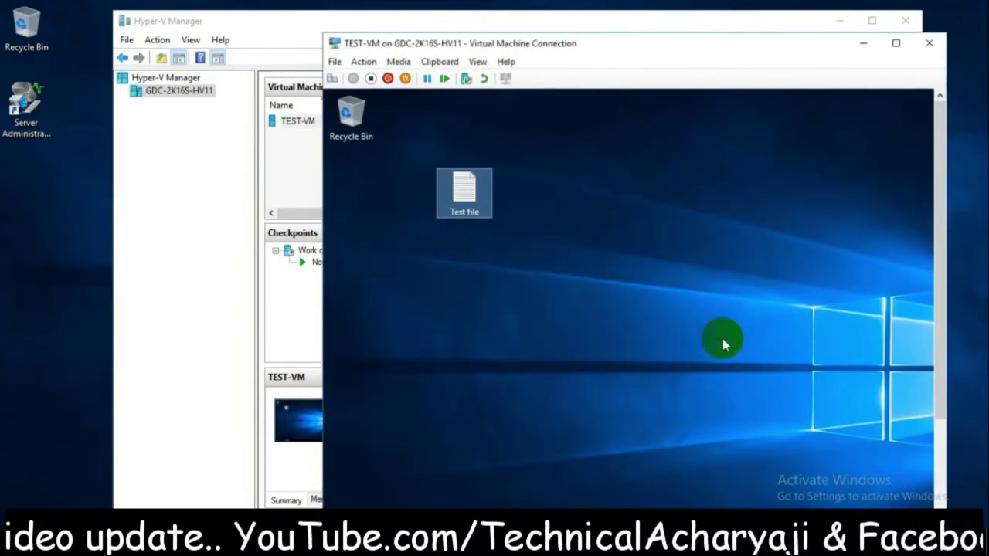
{"action": "left_click", "coordinate": [929, 43]}
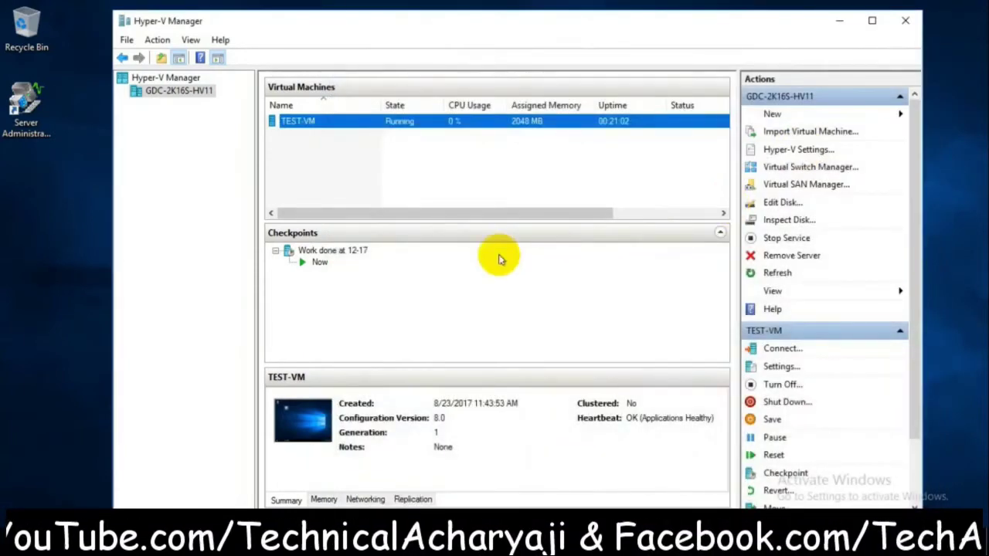
Compare the details of the "Work done at 12-17" checkpoint with those of the Now entry.
{"action": "left_click", "coordinate": [319, 262]}
{"action": "left_click", "coordinate": [324, 251]}
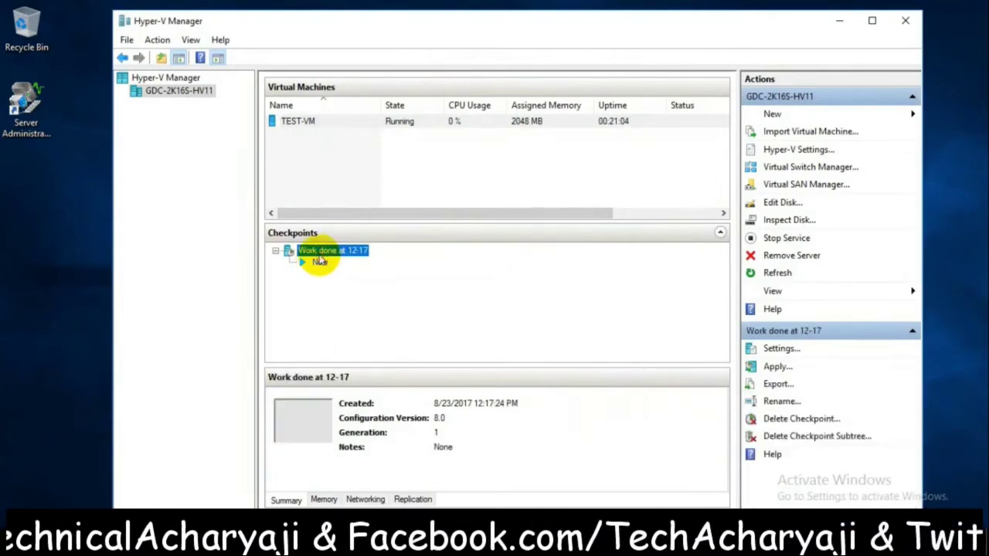
{"action": "left_click", "coordinate": [319, 263]}
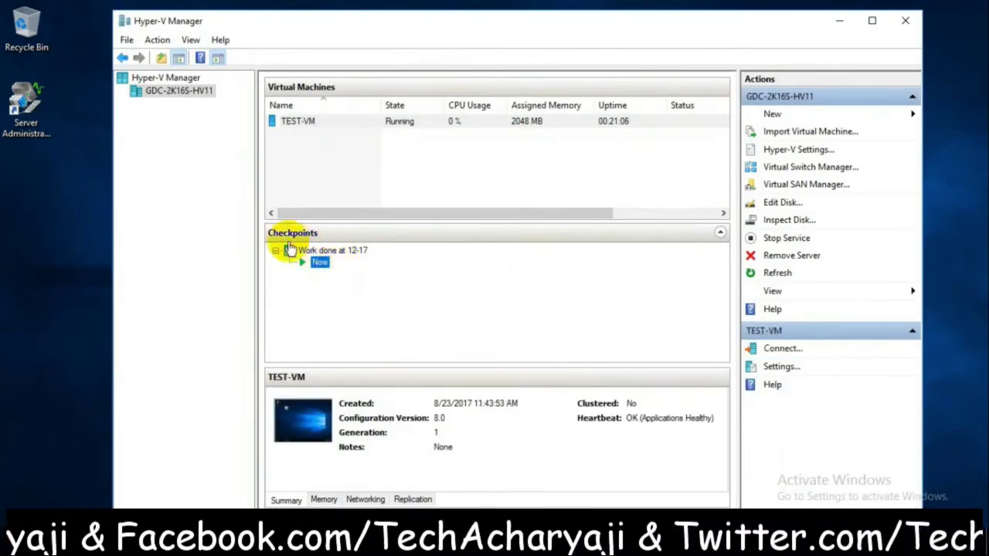
{"action": "left_click", "coordinate": [358, 255]}
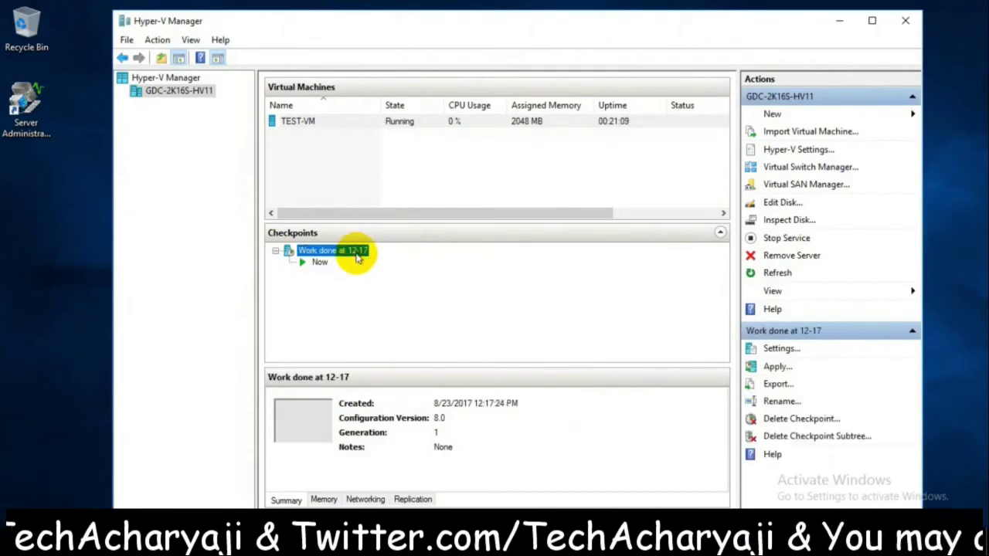
{"action": "left_click", "coordinate": [316, 262]}
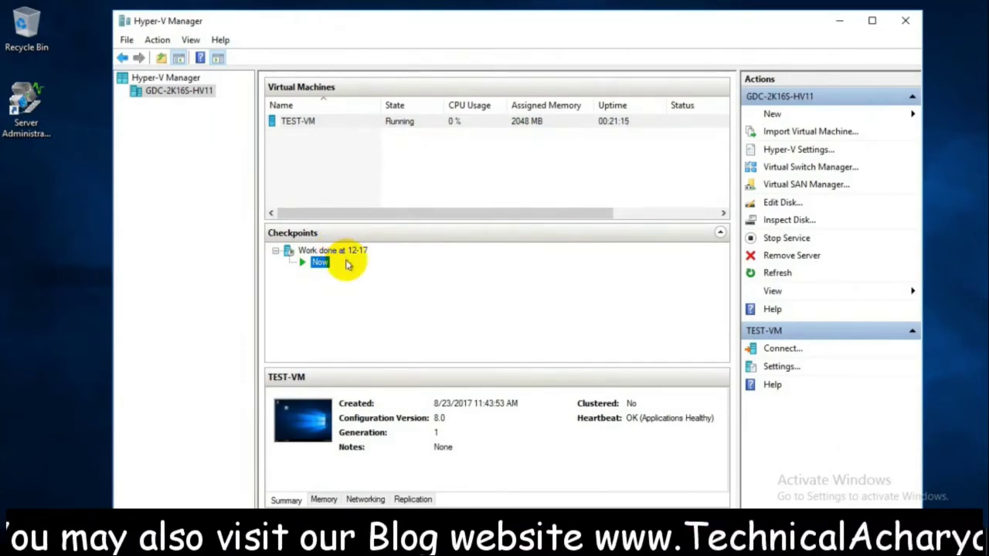
Inspect the properties of the virtual hard disk on IDE Controller 0 in TEST-VM's settings.
{"action": "right_click", "coordinate": [317, 124]}
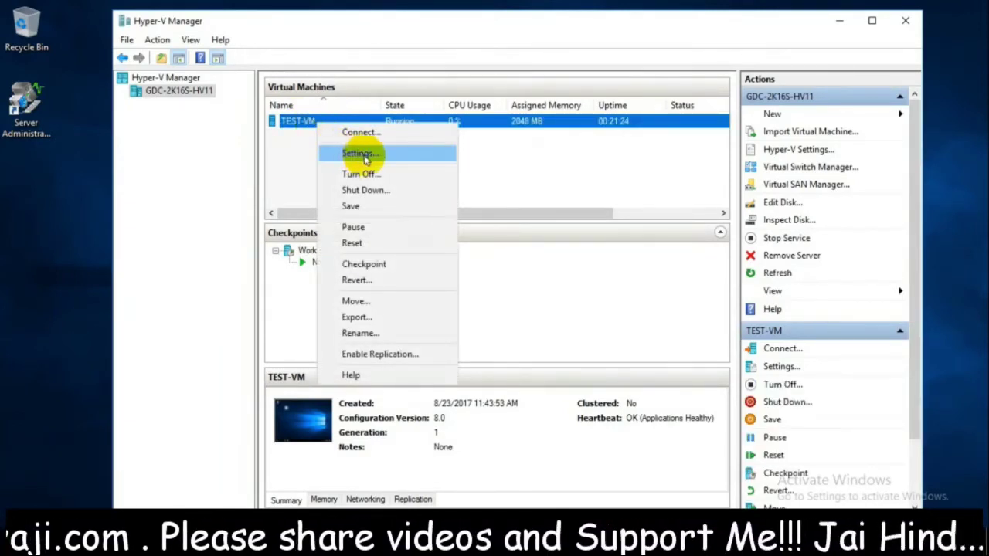
{"action": "left_click", "coordinate": [362, 154]}
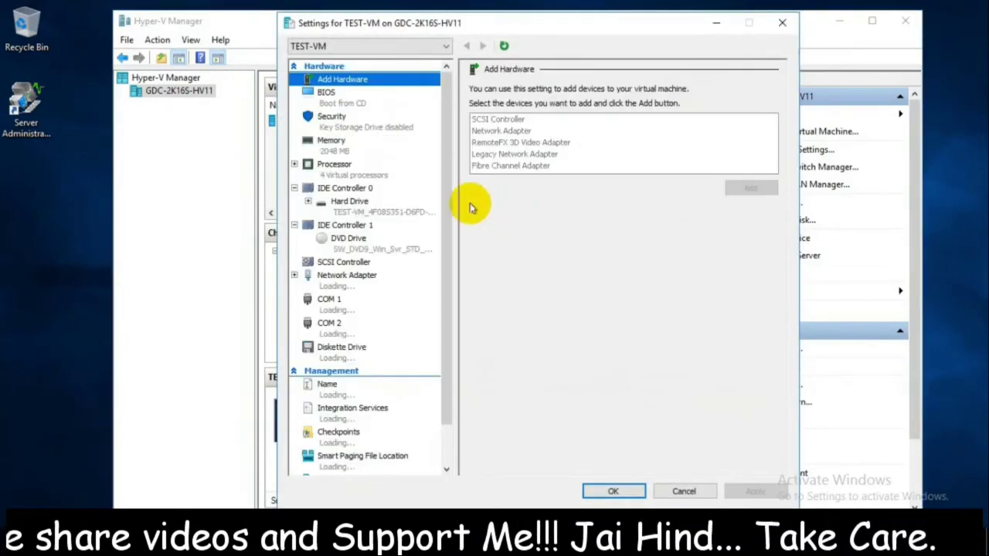
{"action": "left_click", "coordinate": [377, 211]}
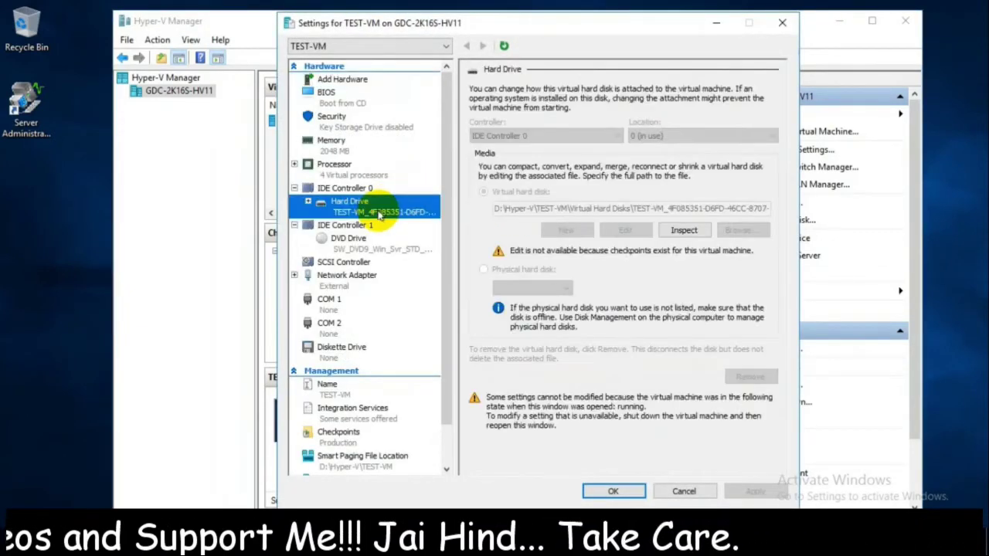
{"action": "left_click", "coordinate": [685, 231]}
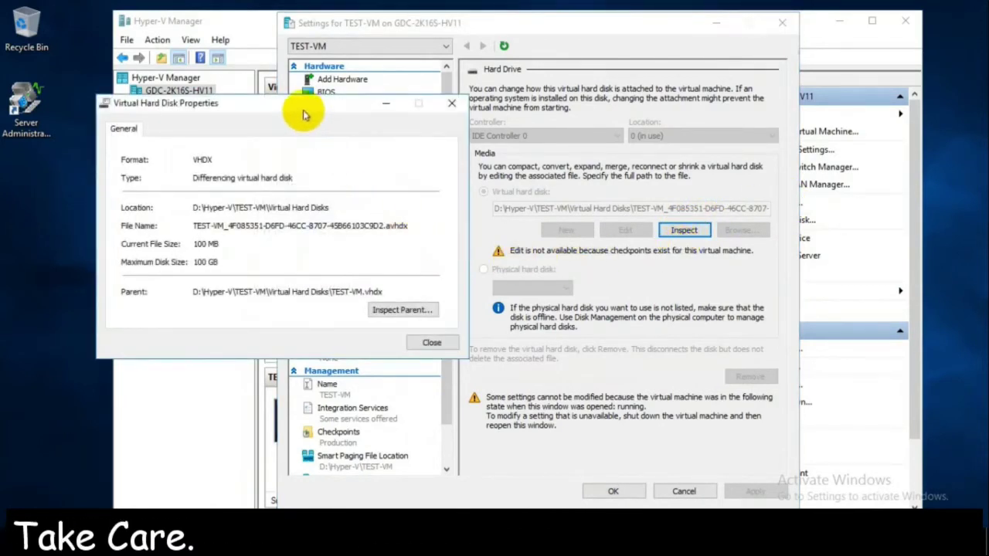
{"action": "left_click_drag", "start_coordinate": [303, 110], "coordinate": [491, 126]}
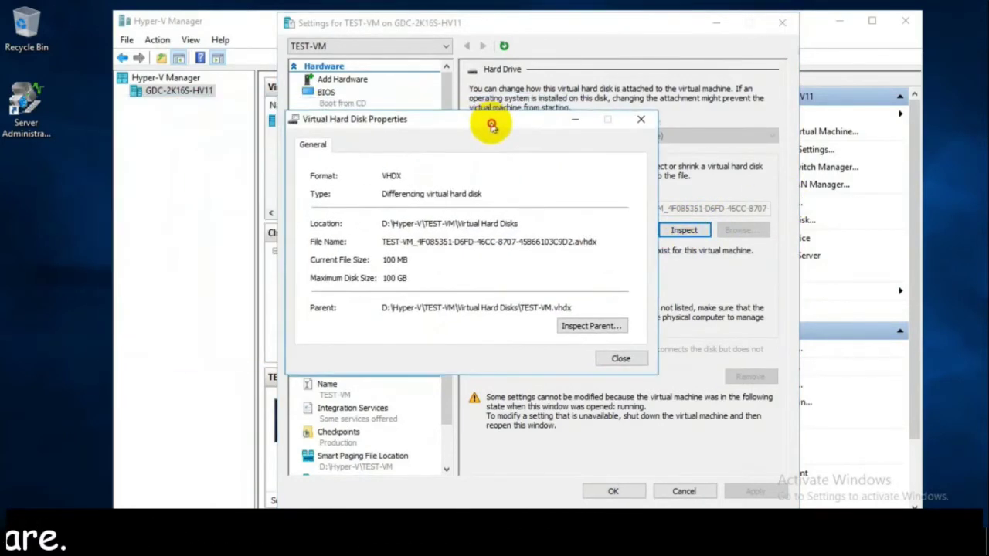
Examine the virtual disk's file name and its avhdx extension, and close the disk properties and TEST-VM settings.
{"action": "left_click", "coordinate": [576, 241]}
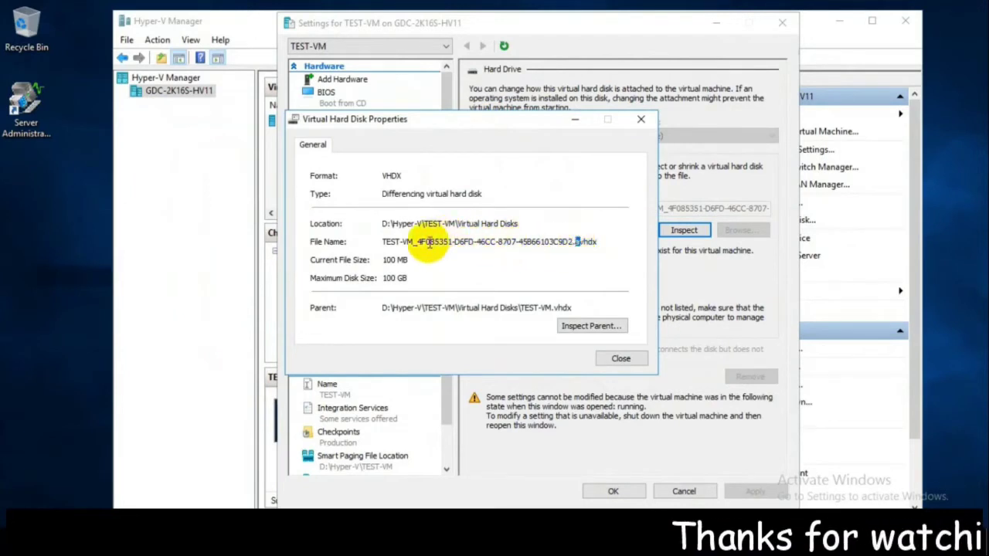
{"action": "mouse_move", "coordinate": [415, 242]}
{"action": "left_mouse_down"}
{"action": "mouse_move", "coordinate": [579, 243]}
{"action": "mouse_move", "coordinate": [430, 244]}
{"action": "left_mouse_up"}
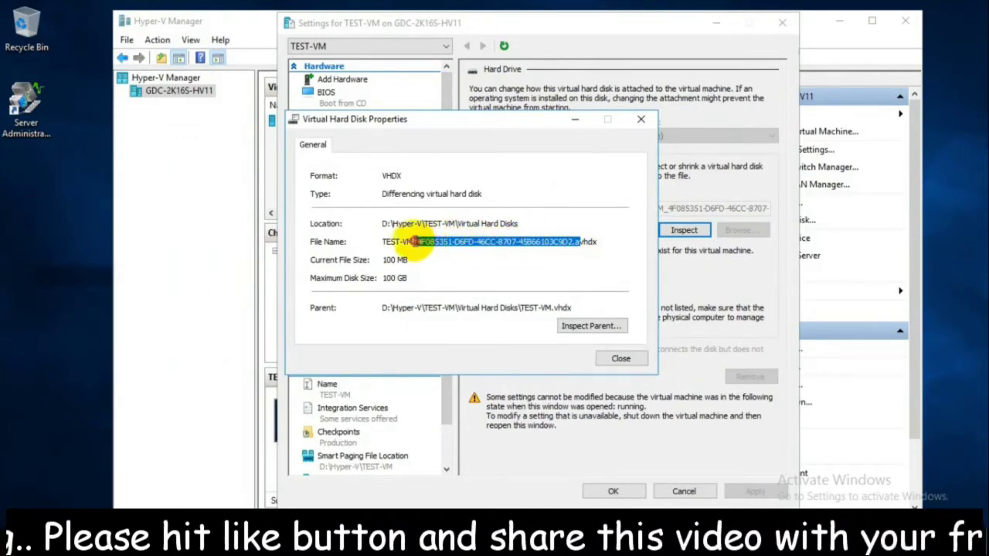
{"action": "left_click_drag", "start_coordinate": [575, 243], "coordinate": [604, 239]}
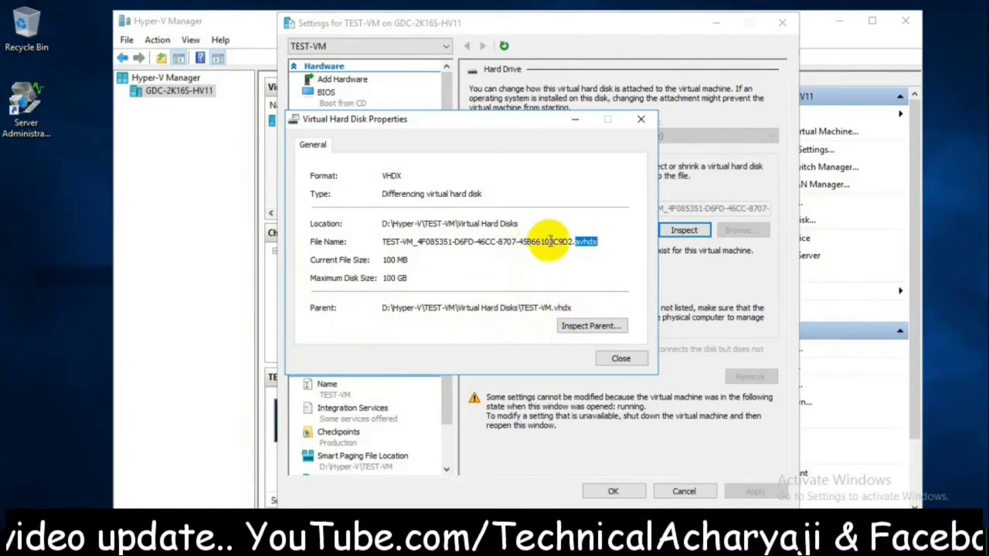
{"action": "double_click", "coordinate": [601, 243]}
{"action": "left_click_drag", "start_coordinate": [601, 242], "coordinate": [379, 241]}
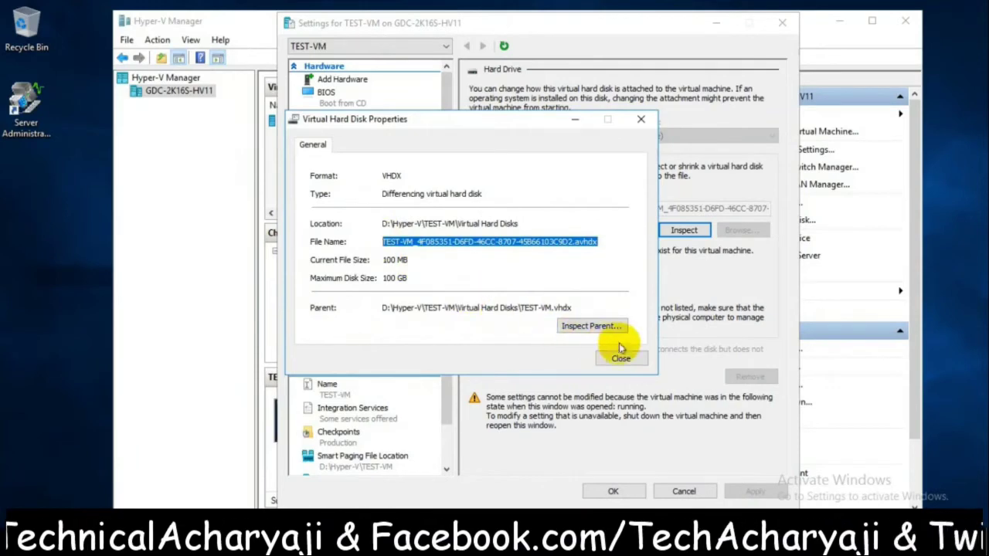
{"action": "left_click", "coordinate": [622, 359]}
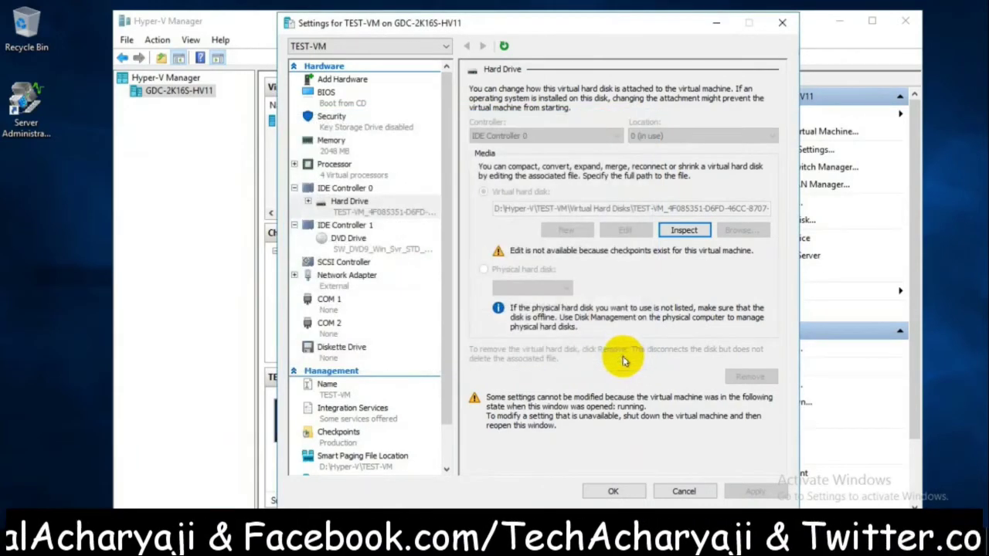
{"action": "left_click", "coordinate": [782, 22]}
Reconnect to TEST-VM and create a text document named "Second File" on its desktop.
{"action": "right_click", "coordinate": [319, 123]}
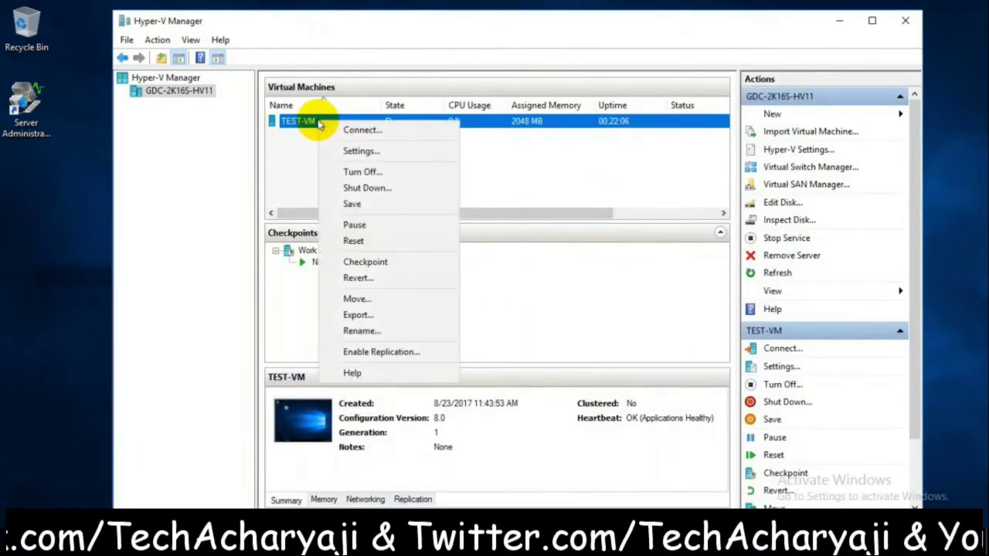
{"action": "left_click", "coordinate": [346, 130]}
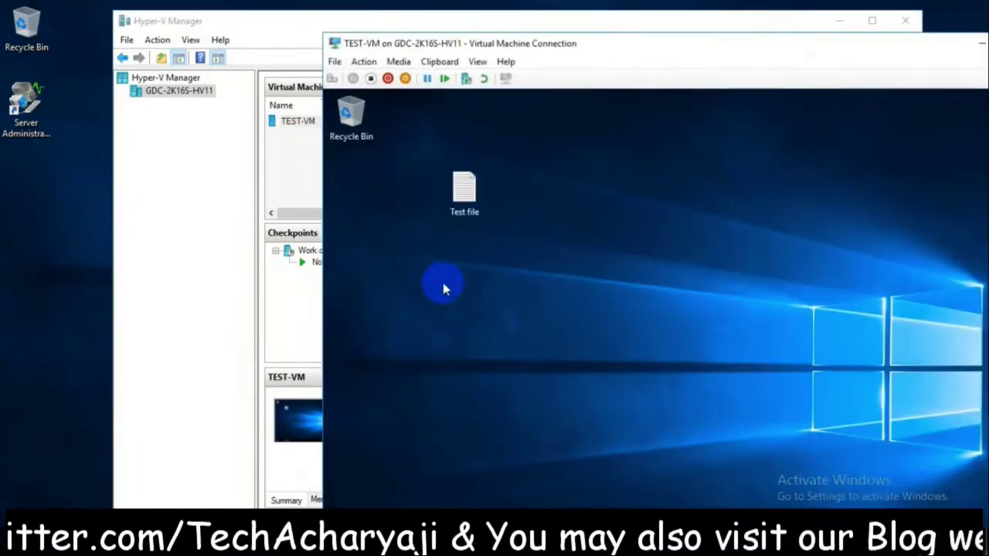
{"action": "right_click", "coordinate": [443, 285]}
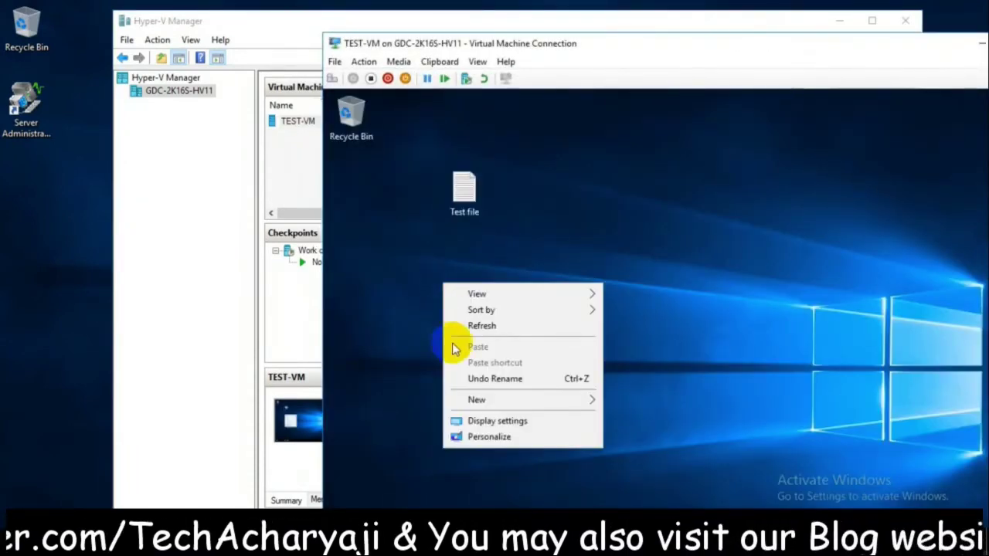
{"action": "mouse_move", "coordinate": [479, 402]}
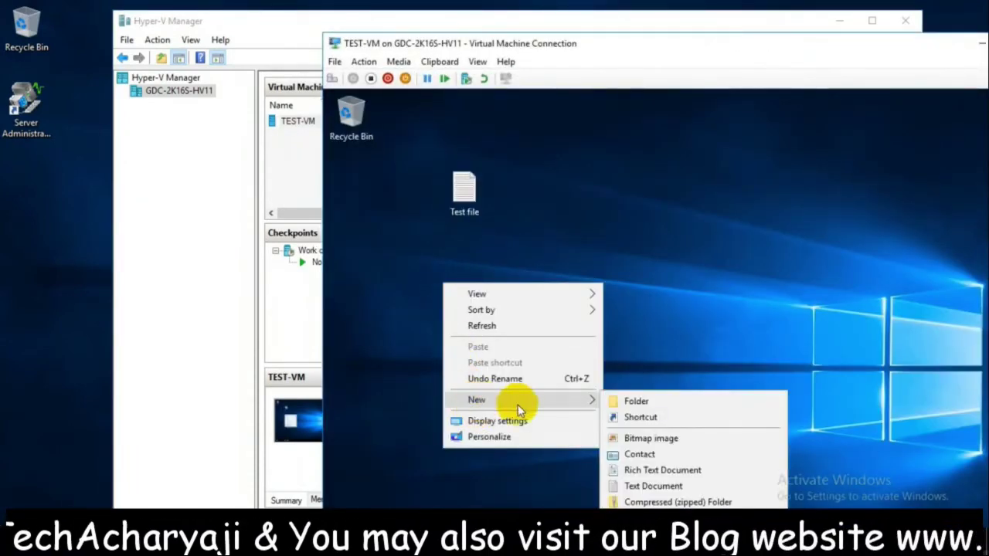
{"action": "left_click", "coordinate": [662, 486]}
{"action": "type", "text": "Sec"}
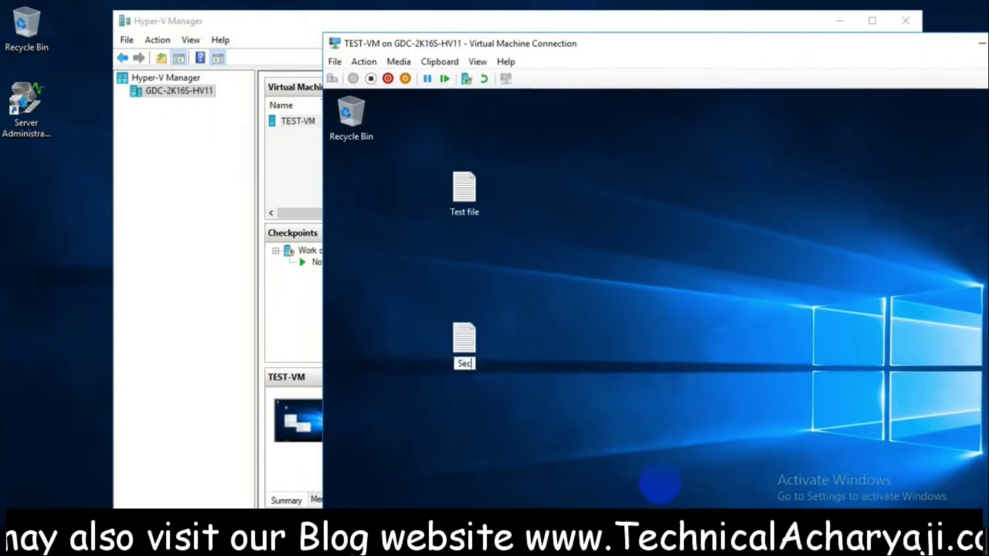
{"action": "type", "text": "ond File"}
{"action": "key", "text": "Return"}
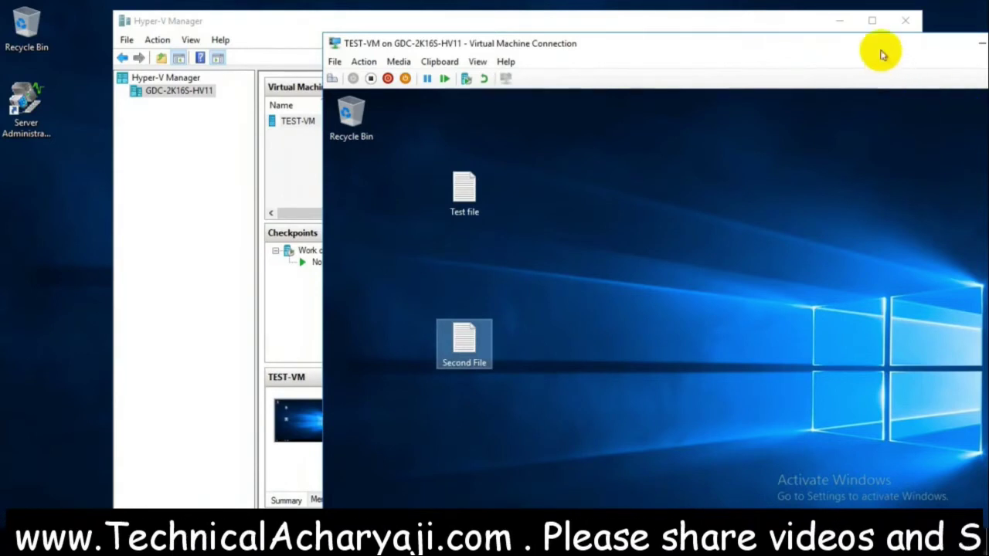
Take a checkpoint of TEST-VM named "Snapshot at 12-19" and close the virtual machine connection.
{"action": "left_click_drag", "start_coordinate": [878, 54], "coordinate": [744, 61]}
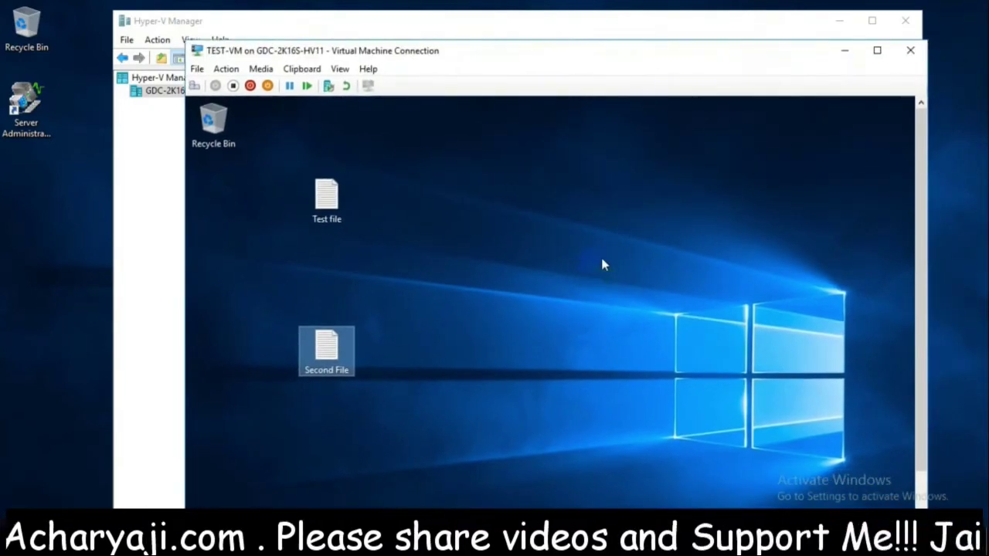
{"action": "left_click", "coordinate": [328, 86]}
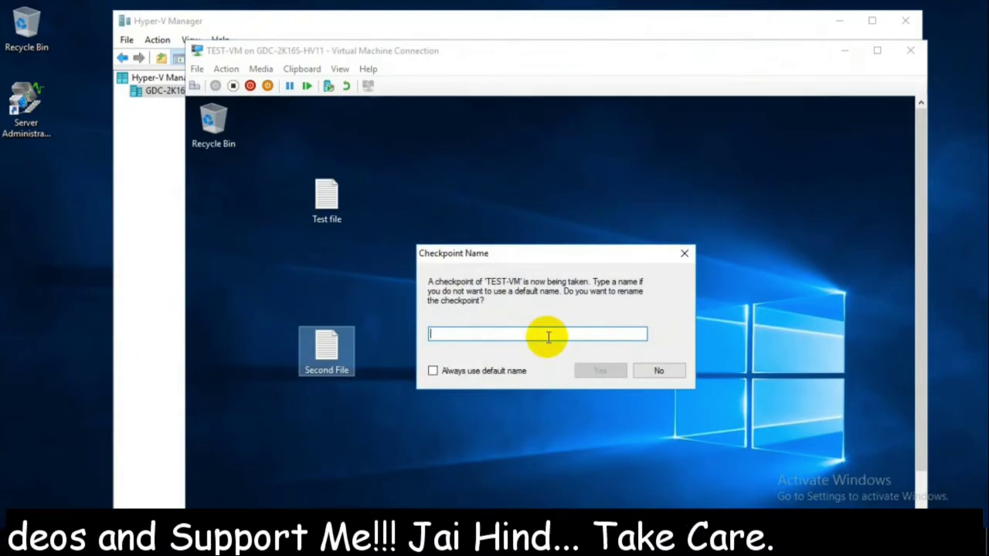
{"action": "type", "text": "Snapshot at 12-15"}
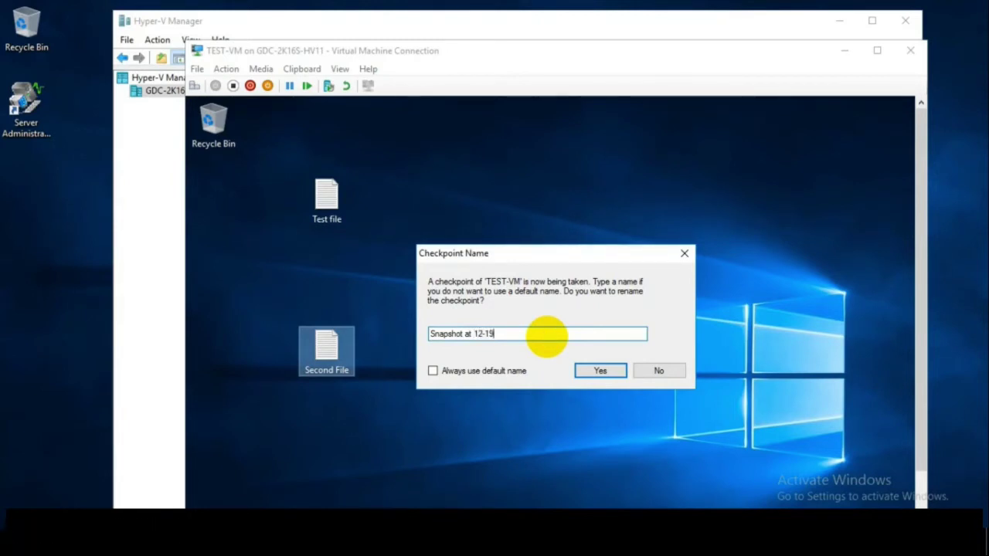
{"action": "left_click", "coordinate": [602, 372]}
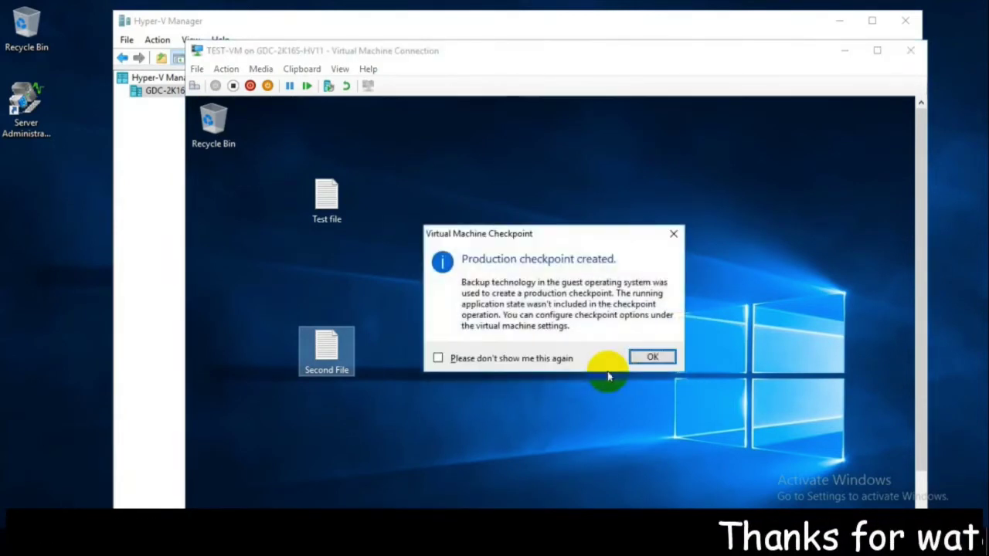
{"action": "left_click", "coordinate": [645, 357]}
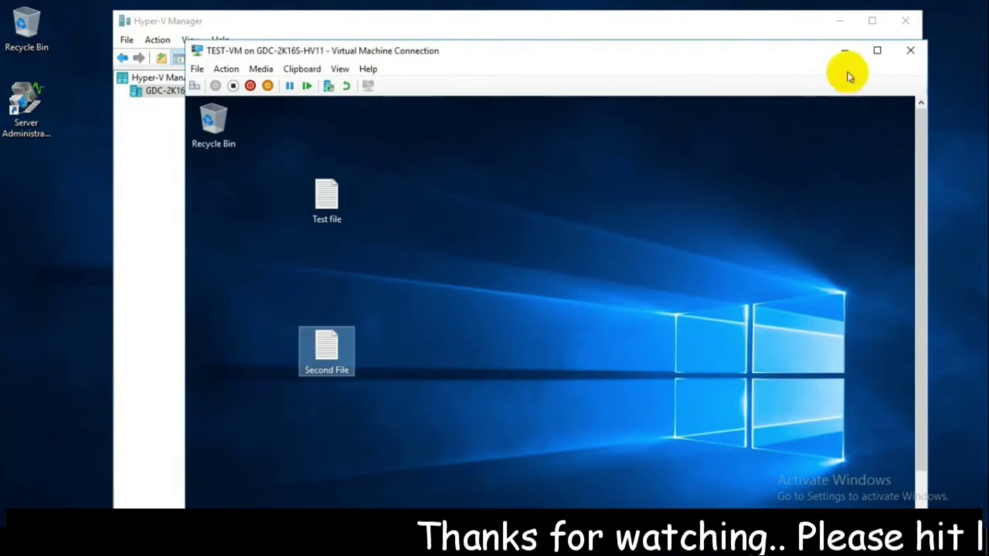
{"action": "left_click", "coordinate": [911, 52]}
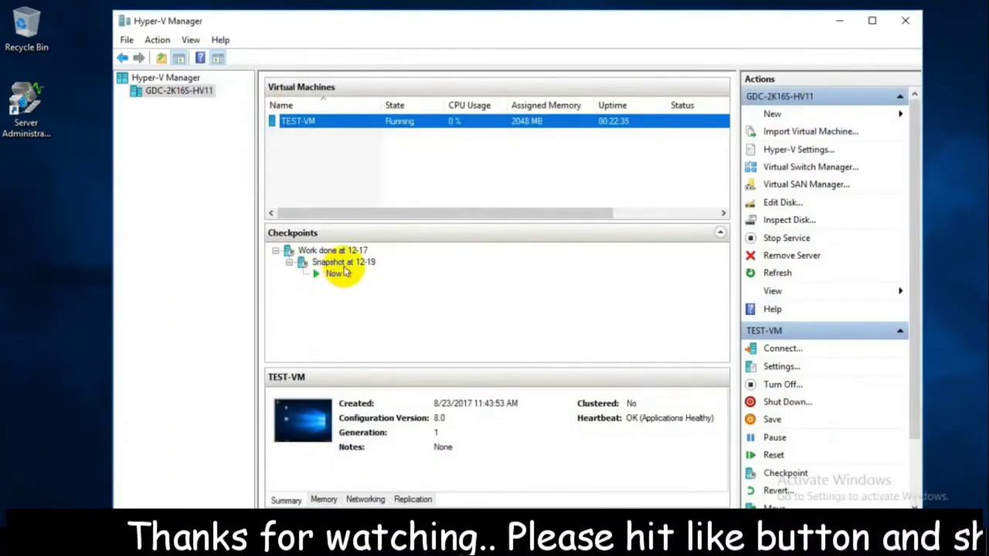
Compare the two checkpoints with the Now entry, and review TEST-VM's current desktop before closing its connection.
{"action": "left_click", "coordinate": [344, 262]}
{"action": "left_click", "coordinate": [341, 252]}
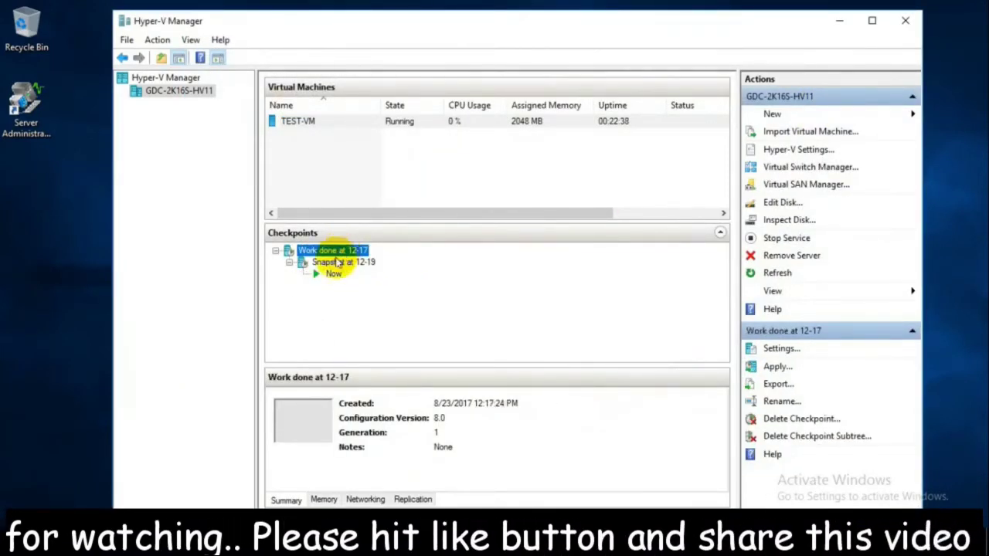
{"action": "left_click", "coordinate": [337, 262]}
{"action": "left_click", "coordinate": [333, 273]}
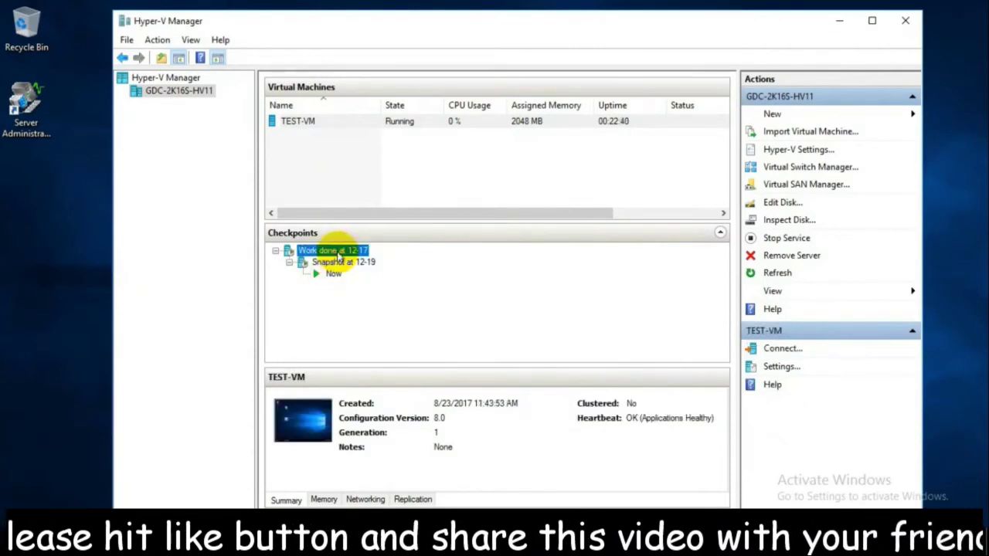
{"action": "right_click", "coordinate": [375, 123]}
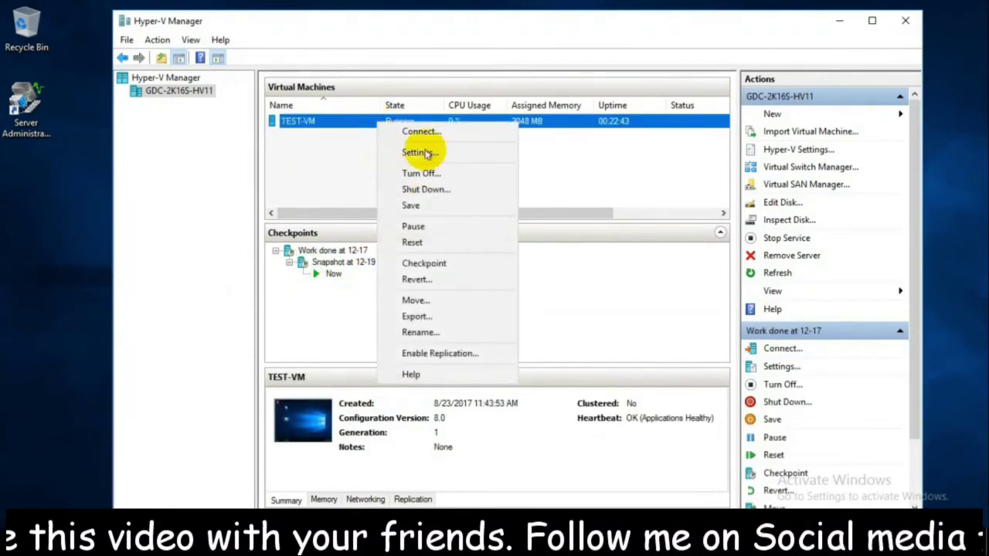
{"action": "left_click", "coordinate": [435, 135]}
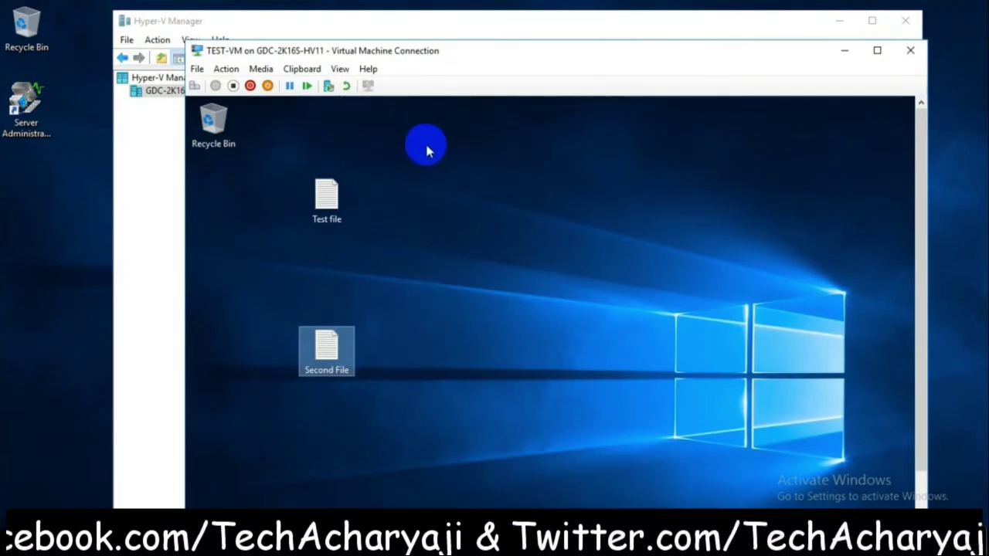
{"action": "left_click", "coordinate": [917, 52]}
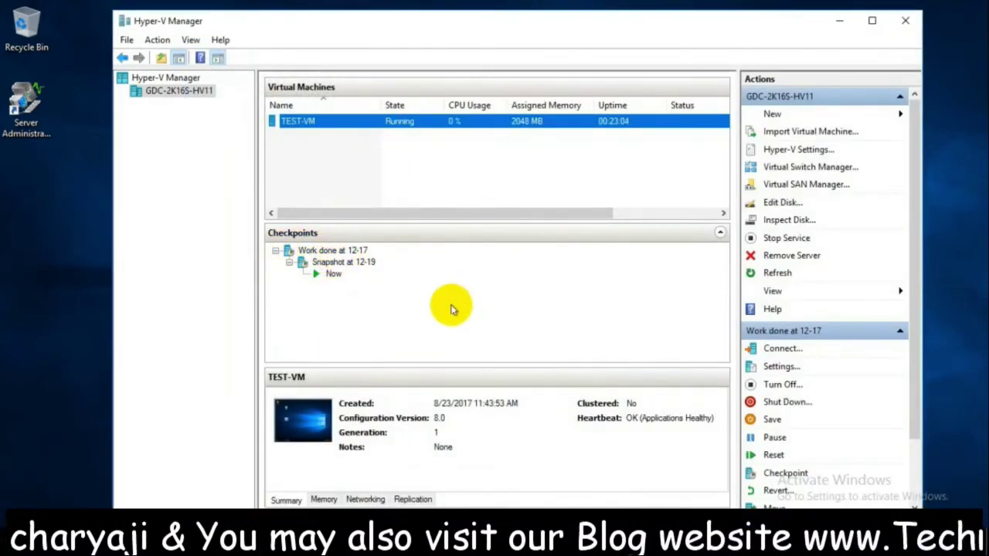
Apply the "Work done at 12-17" checkpoint to TEST-VM without creating a checkpoint of the current state.
{"action": "left_click", "coordinate": [352, 251]}
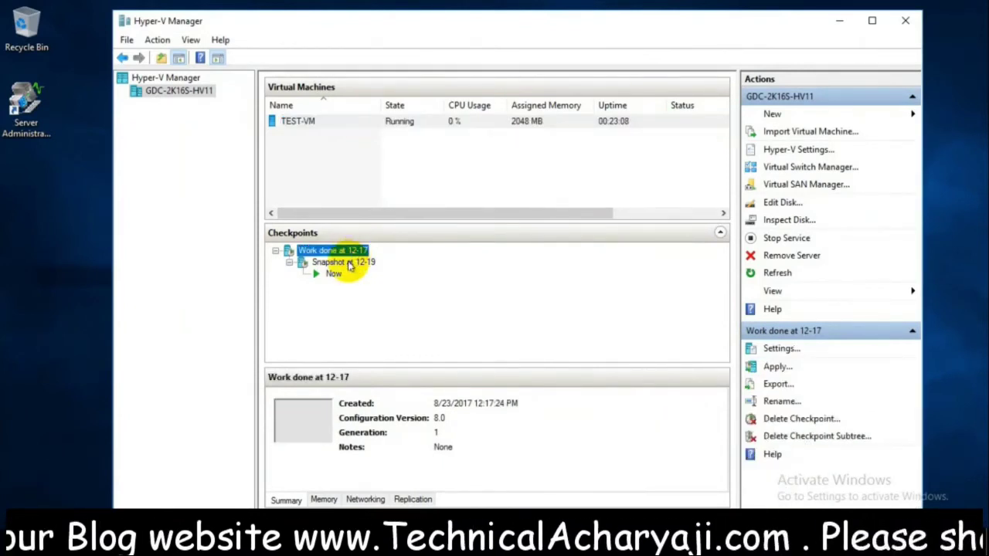
{"action": "left_click", "coordinate": [350, 263]}
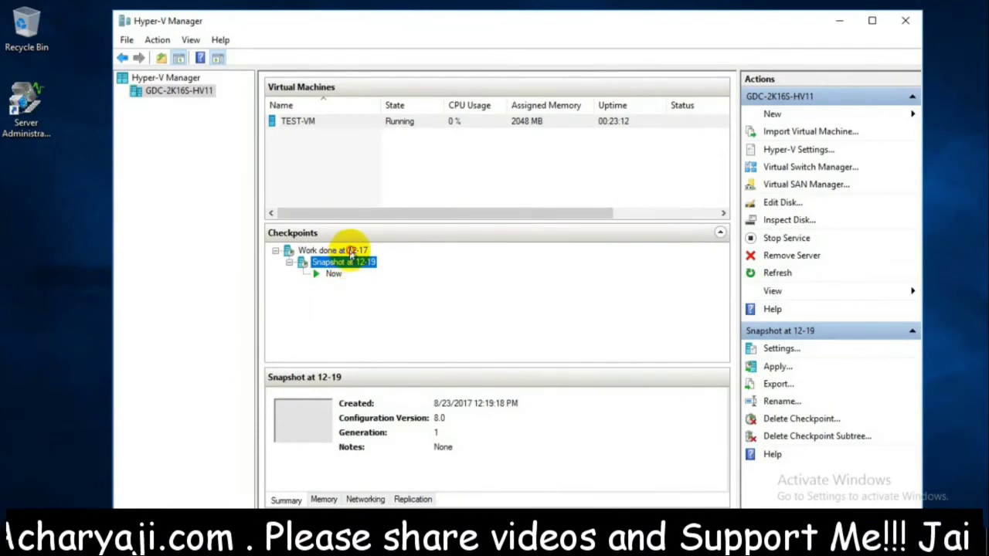
{"action": "left_click", "coordinate": [351, 252]}
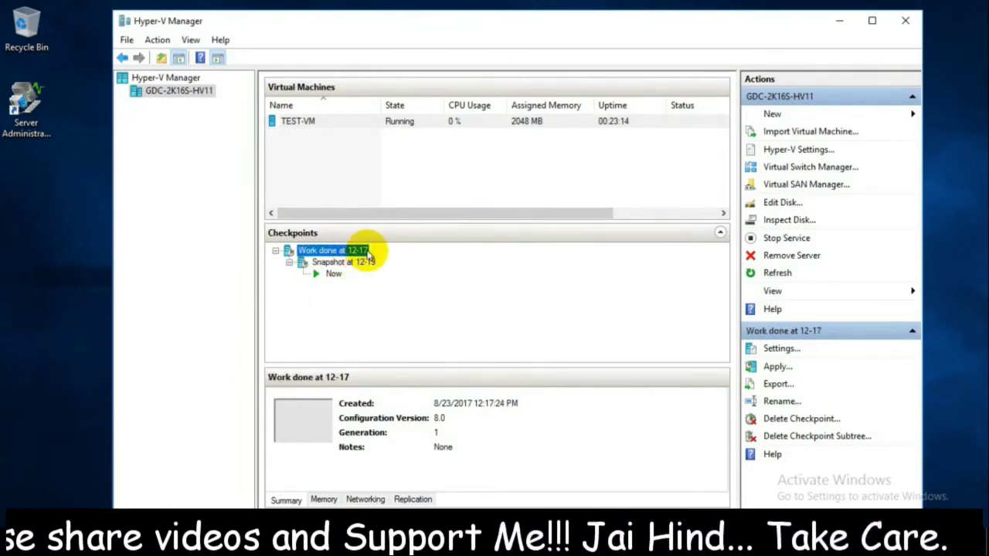
{"action": "right_click", "coordinate": [368, 255]}
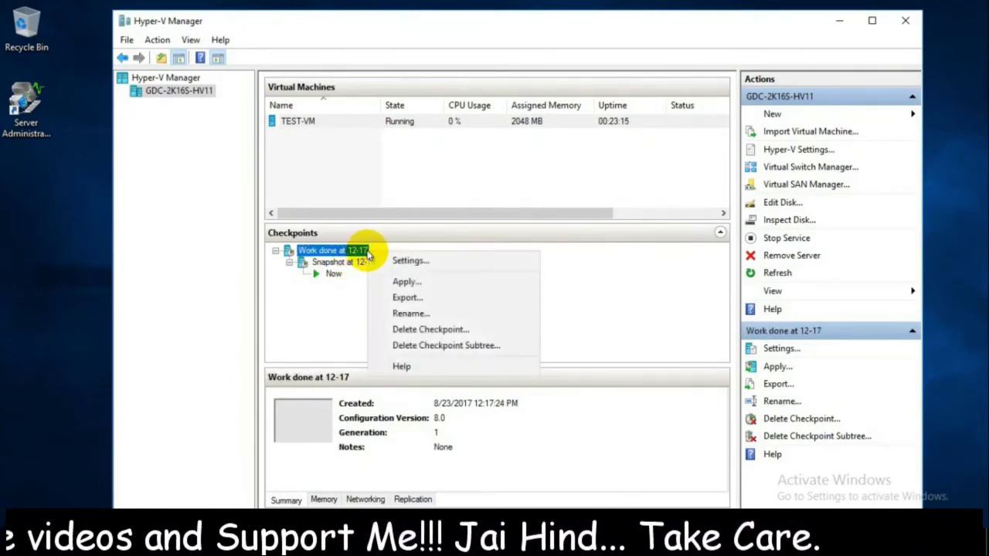
{"action": "left_click", "coordinate": [402, 283]}
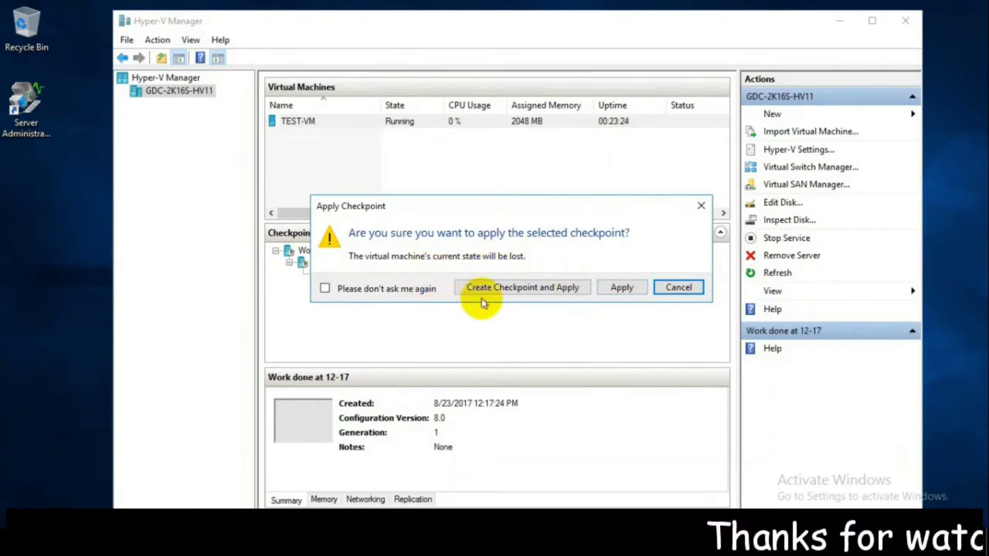
{"action": "left_click", "coordinate": [622, 288]}
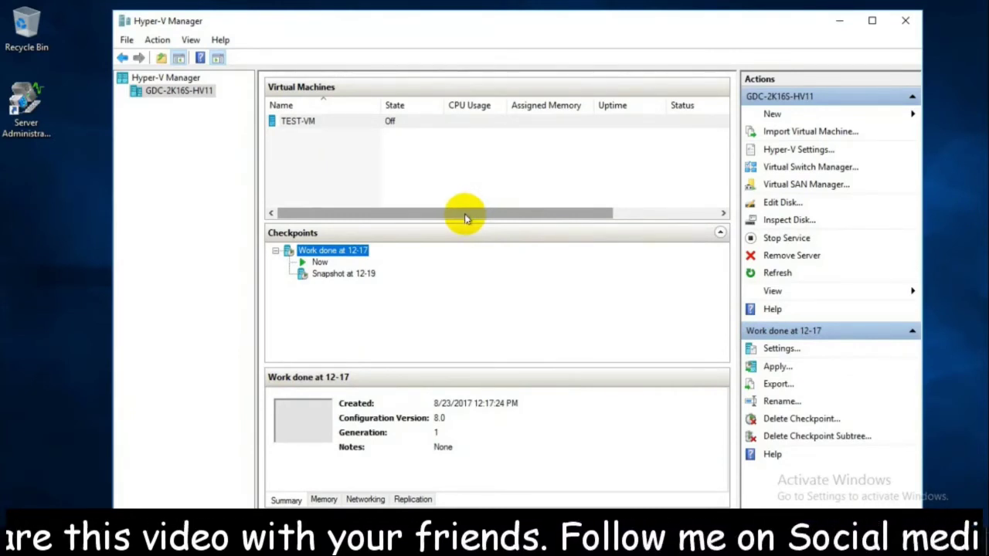
Widen the Hyper-V Manager view, start TEST-VM, and check the Now entry's place under "Work done at 12-17".
{"action": "left_click_drag", "start_coordinate": [463, 220], "coordinate": [585, 214]}
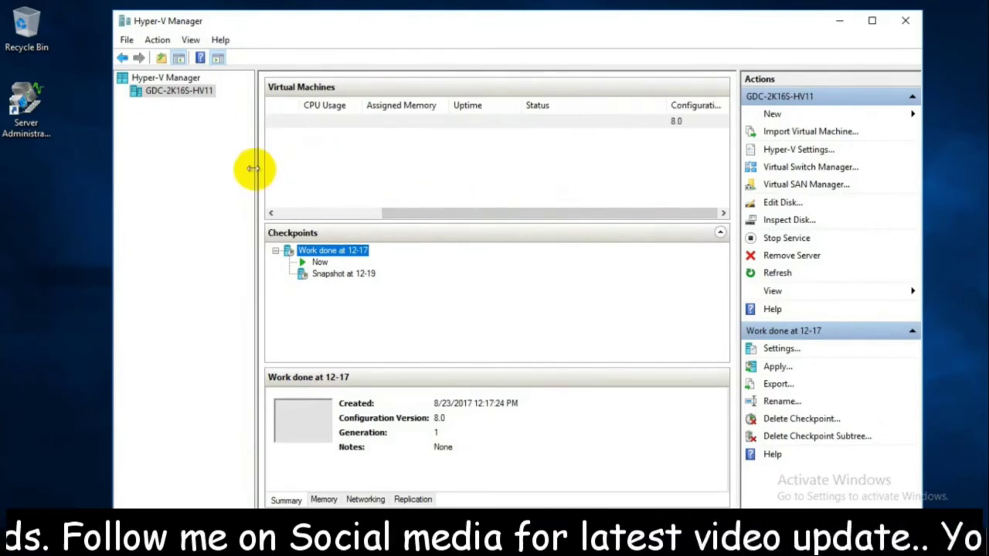
{"action": "left_click_drag", "start_coordinate": [253, 169], "coordinate": [226, 174]}
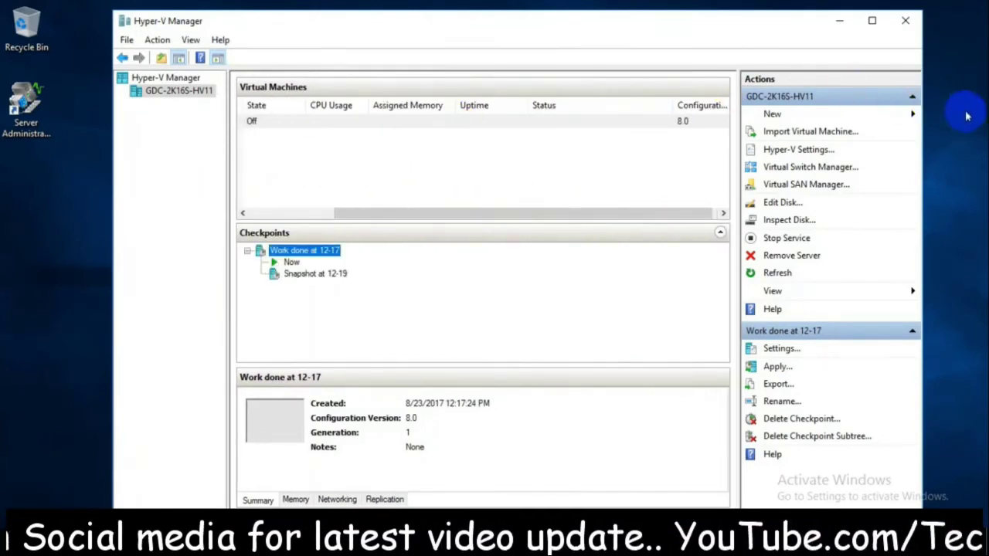
{"action": "left_click_drag", "start_coordinate": [920, 133], "coordinate": [987, 133]}
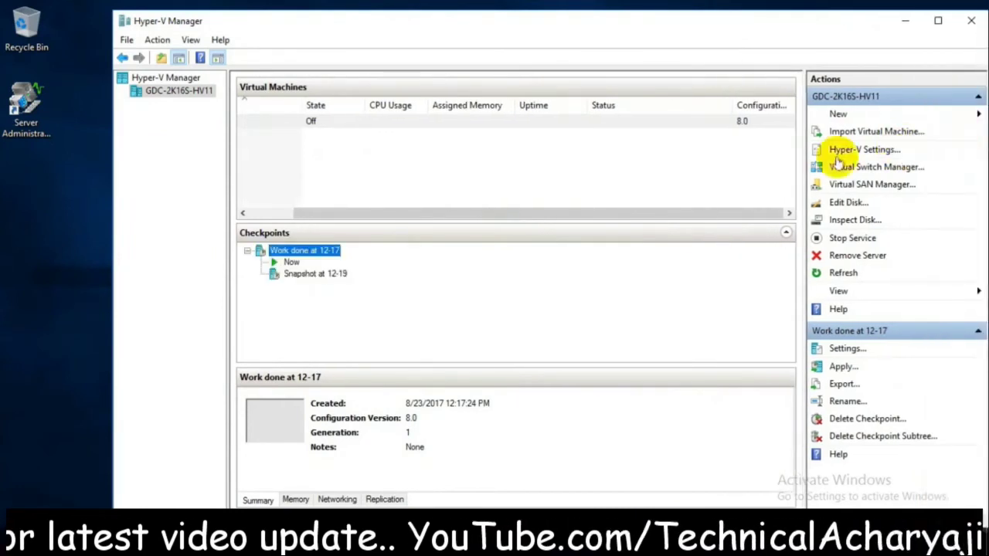
{"action": "right_click", "coordinate": [351, 124]}
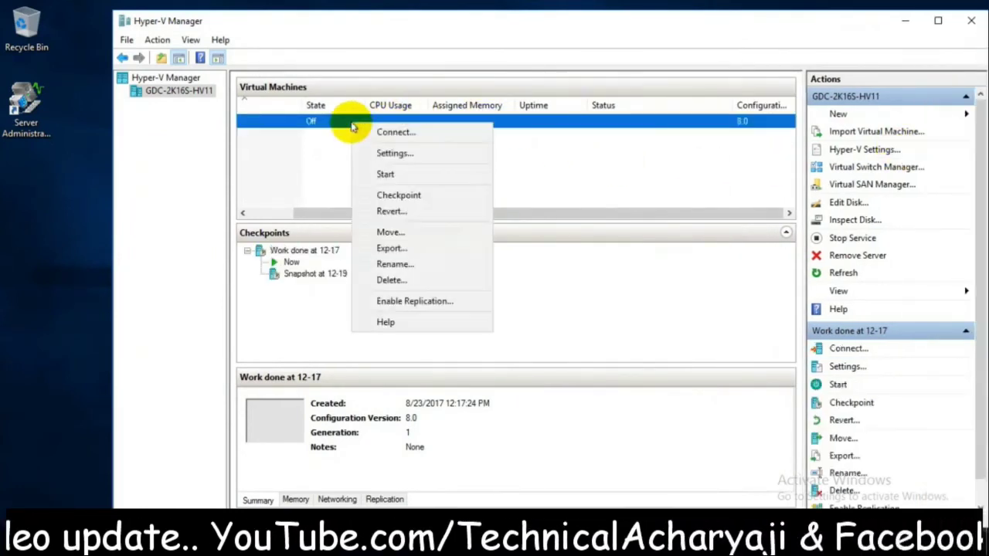
{"action": "left_click", "coordinate": [363, 176]}
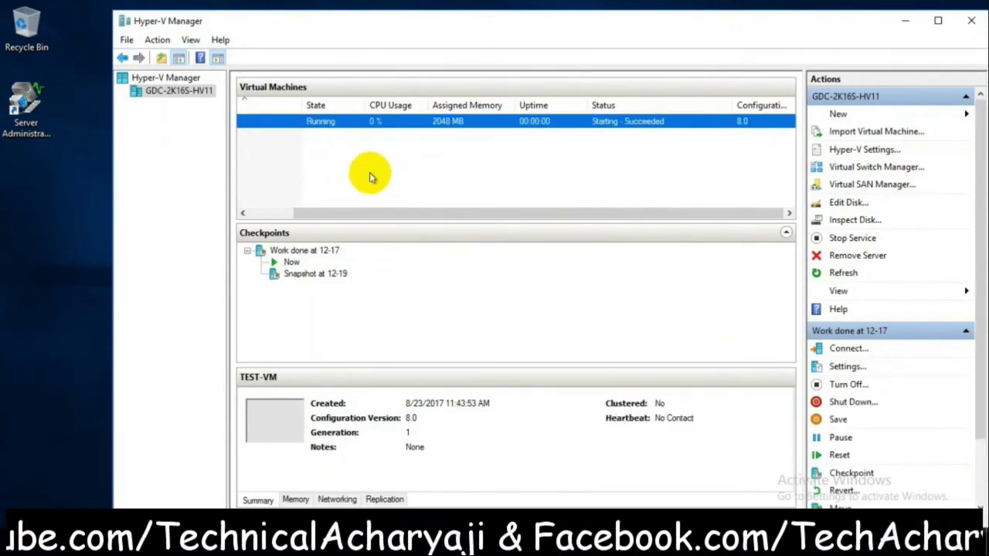
{"action": "left_click_drag", "start_coordinate": [352, 210], "coordinate": [232, 210]}
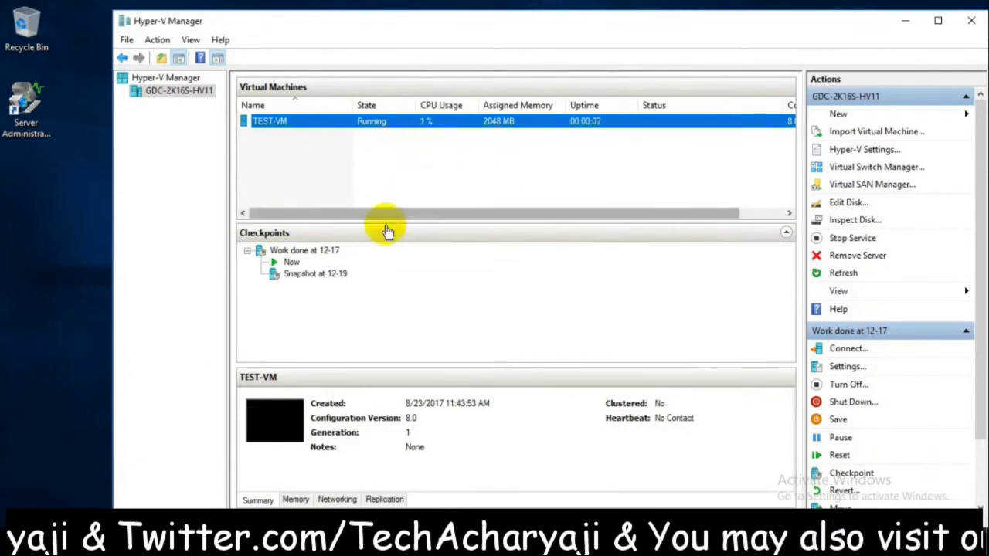
{"action": "left_click", "coordinate": [324, 255]}
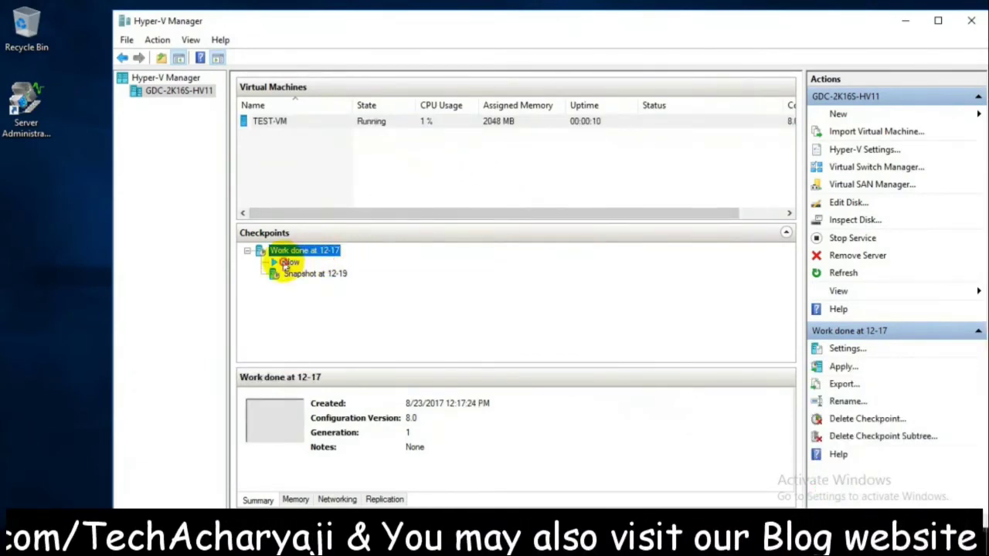
{"action": "left_click", "coordinate": [291, 263]}
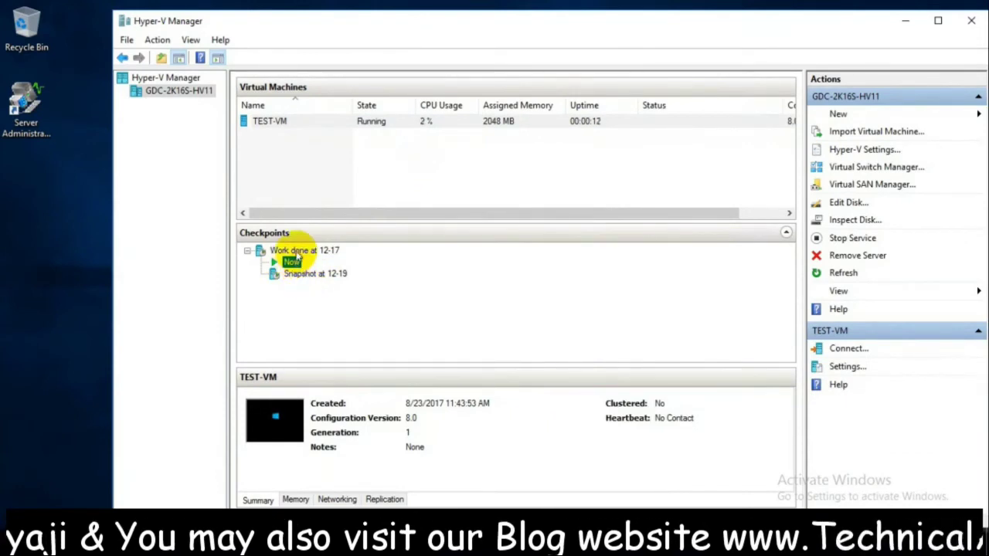
Connect to TEST-VM and arrange its resized connection window so the checkpoint tree in Hyper-V Manager stays in view.
{"action": "right_click", "coordinate": [378, 126]}
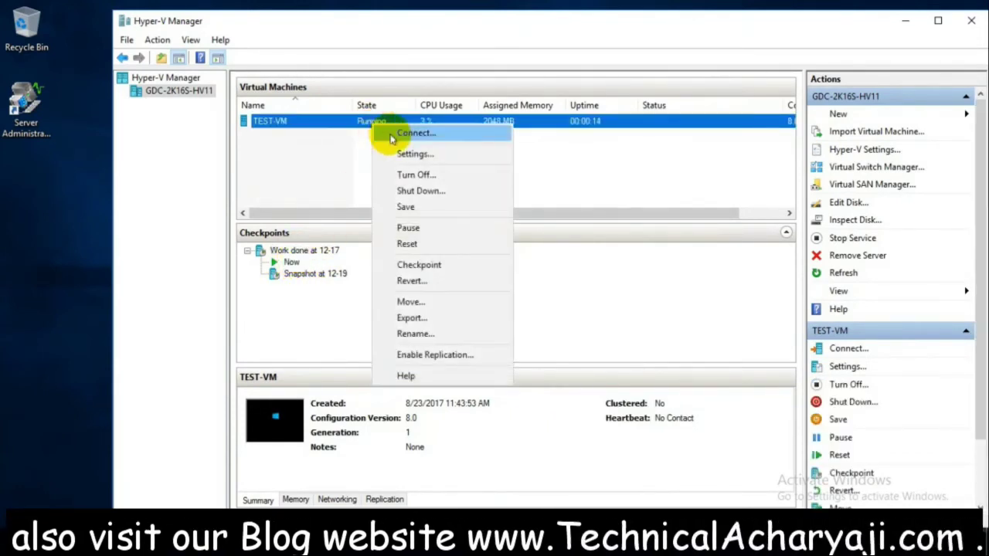
{"action": "left_click", "coordinate": [393, 134]}
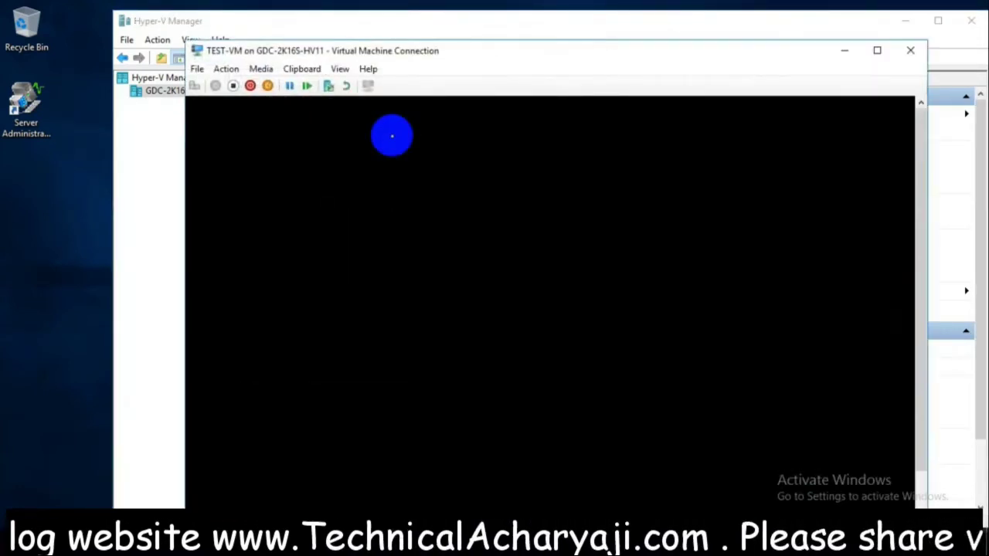
{"action": "left_click_drag", "start_coordinate": [453, 49], "coordinate": [436, 22]}
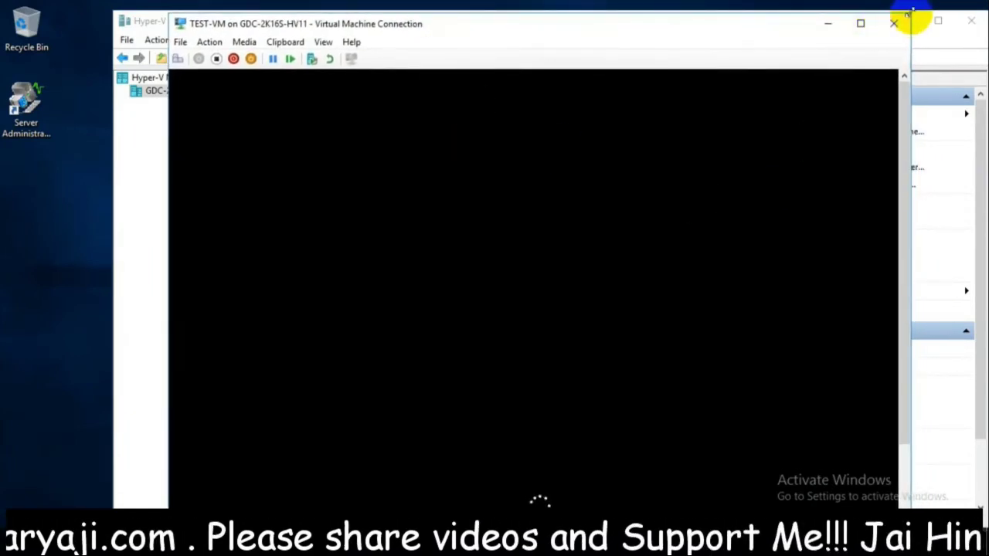
{"action": "left_click_drag", "start_coordinate": [912, 14], "coordinate": [865, 82]}
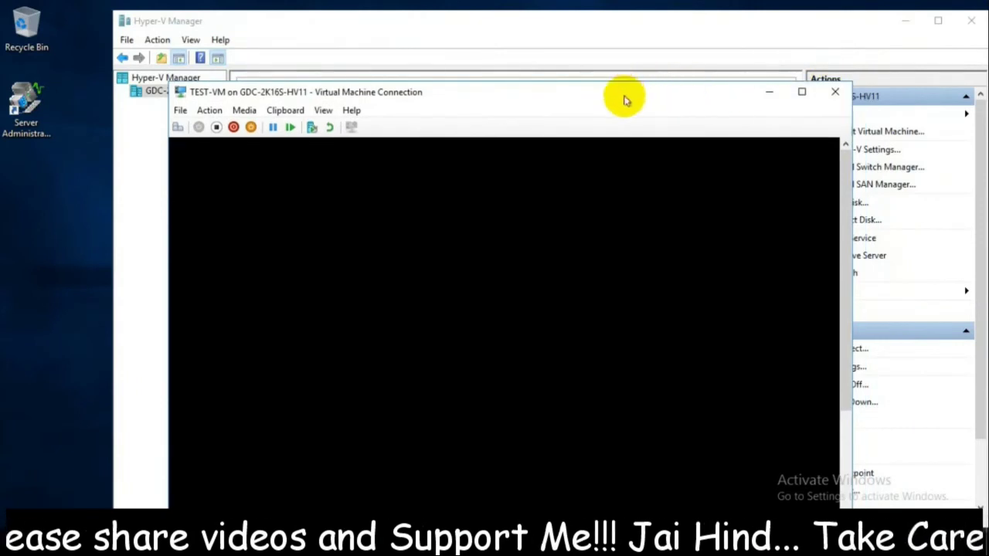
{"action": "left_click_drag", "start_coordinate": [624, 99], "coordinate": [809, 39]}
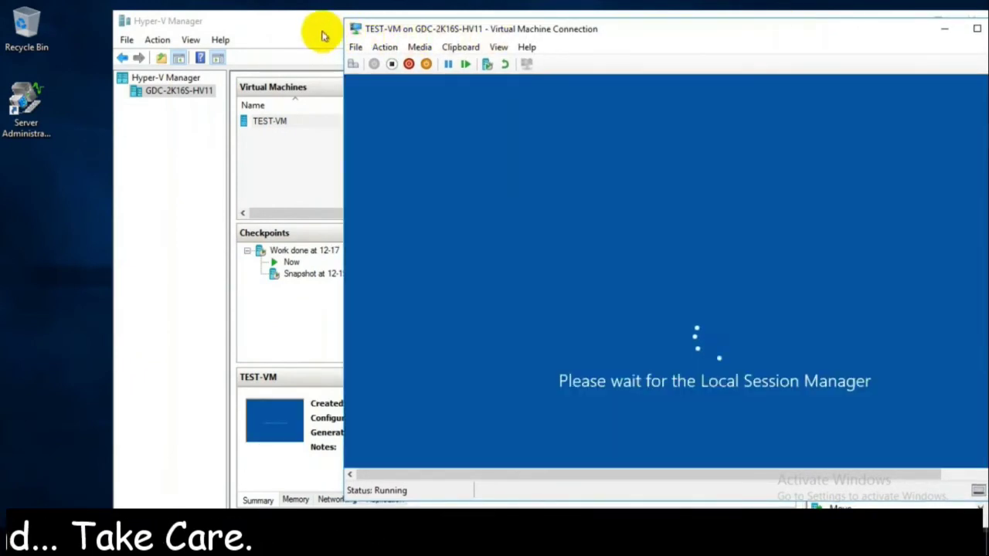
{"action": "left_click_drag", "start_coordinate": [317, 32], "coordinate": [208, 21]}
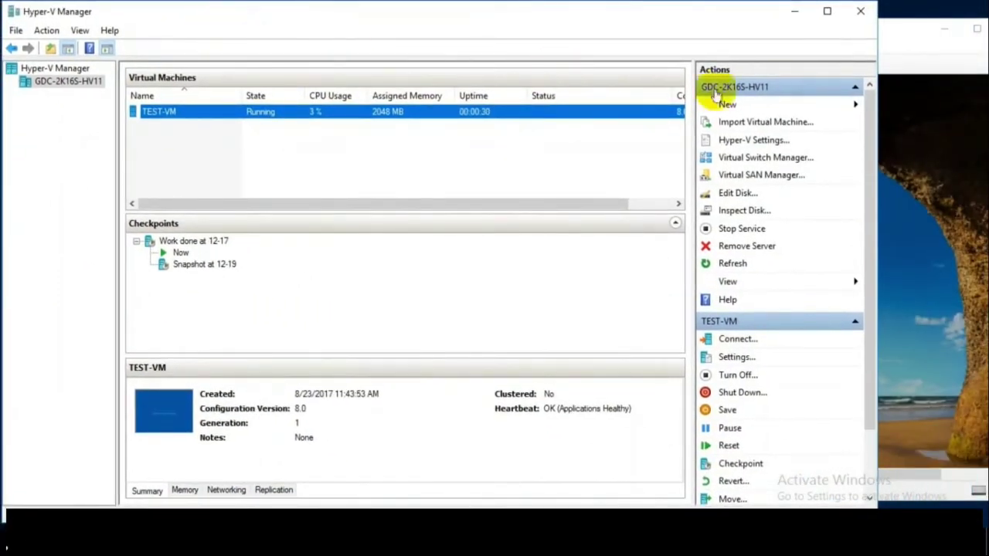
{"action": "left_click", "coordinate": [887, 33]}
{"action": "left_click_drag", "start_coordinate": [746, 22], "coordinate": [673, 27]}
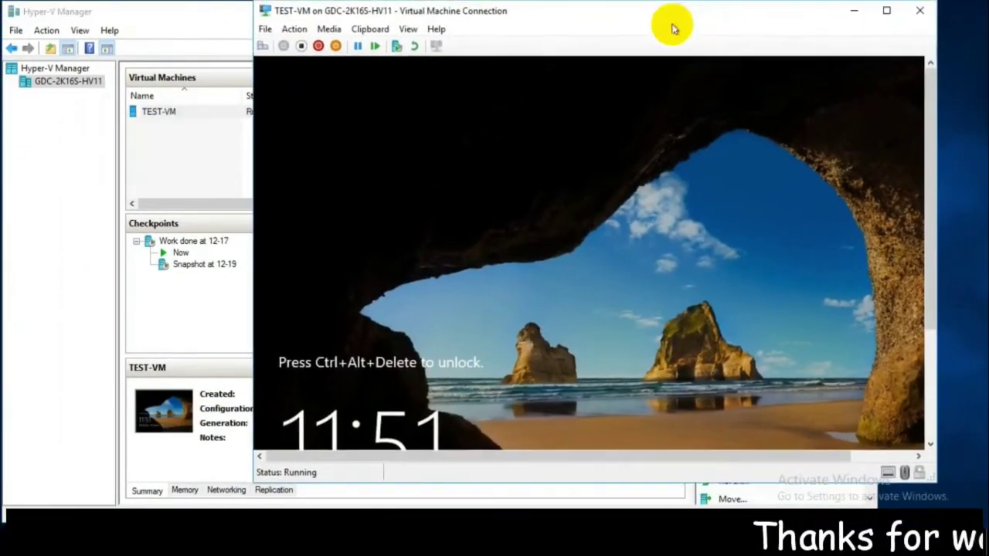
Sign in to TEST-VM as Administrator with the account password and open Test file on its desktop.
{"action": "left_click", "coordinate": [284, 45]}
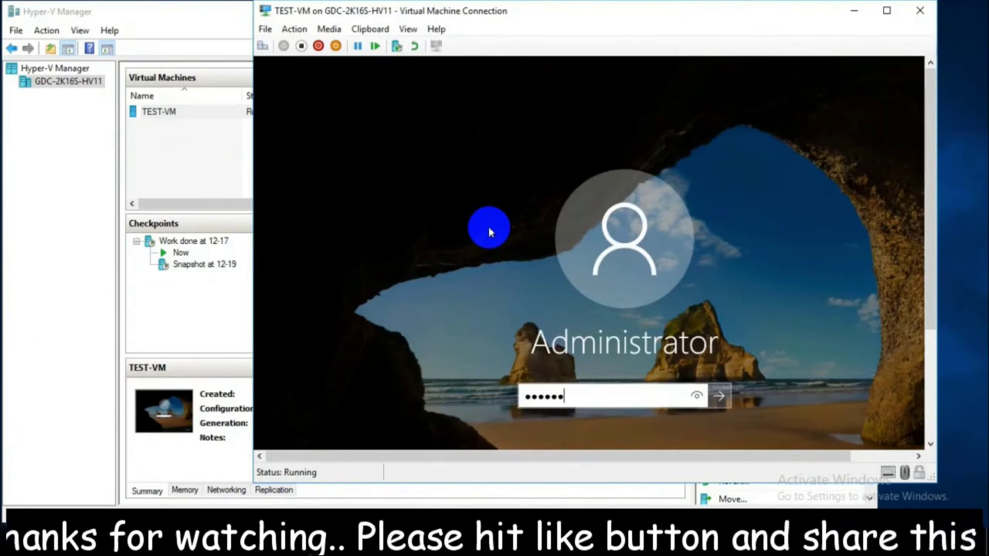
{"action": "key", "text": "Return"}
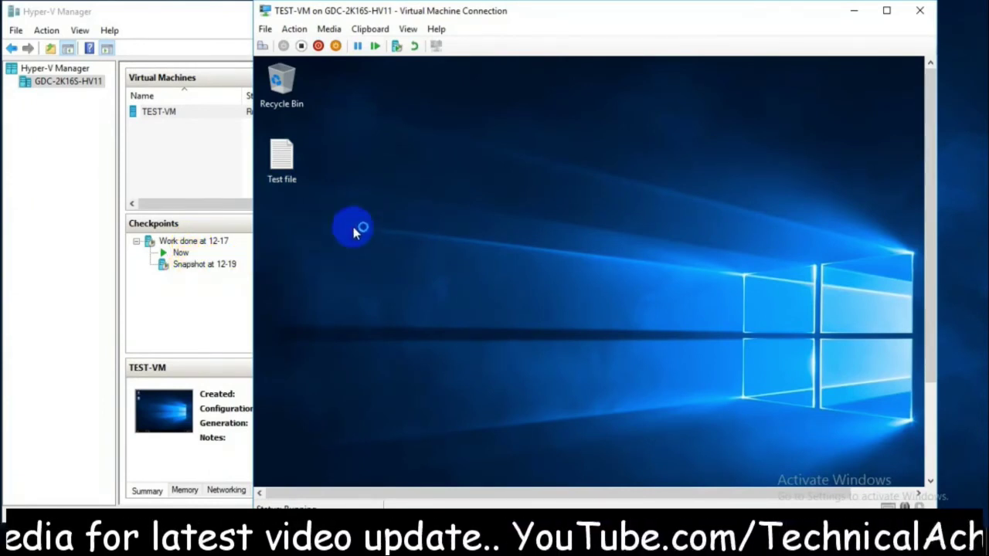
{"action": "double_click", "coordinate": [287, 178]}
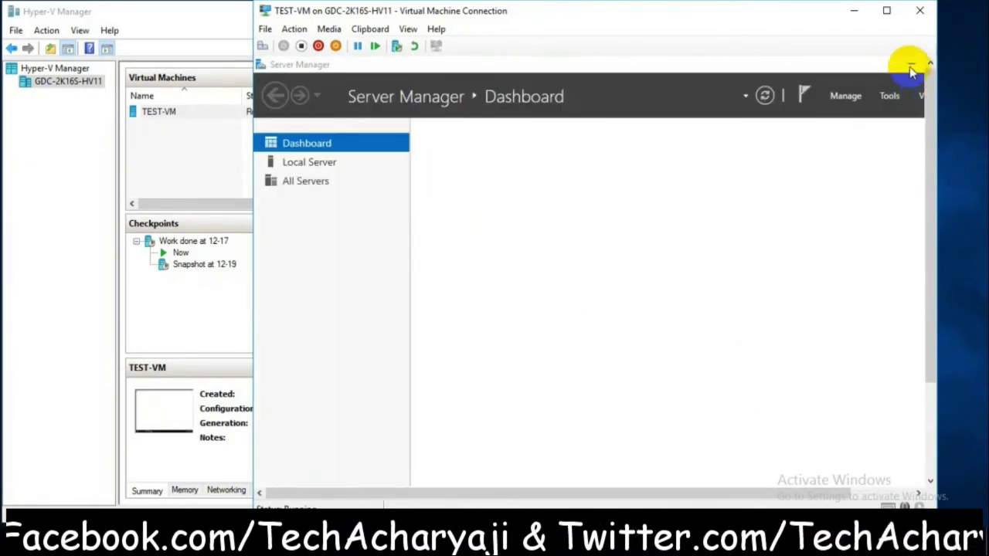
Minimize Server Manager in TEST-VM and inspect the properties and parent of the VM's virtual hard disk on IDE Controller 0.
{"action": "left_click", "coordinate": [910, 65]}
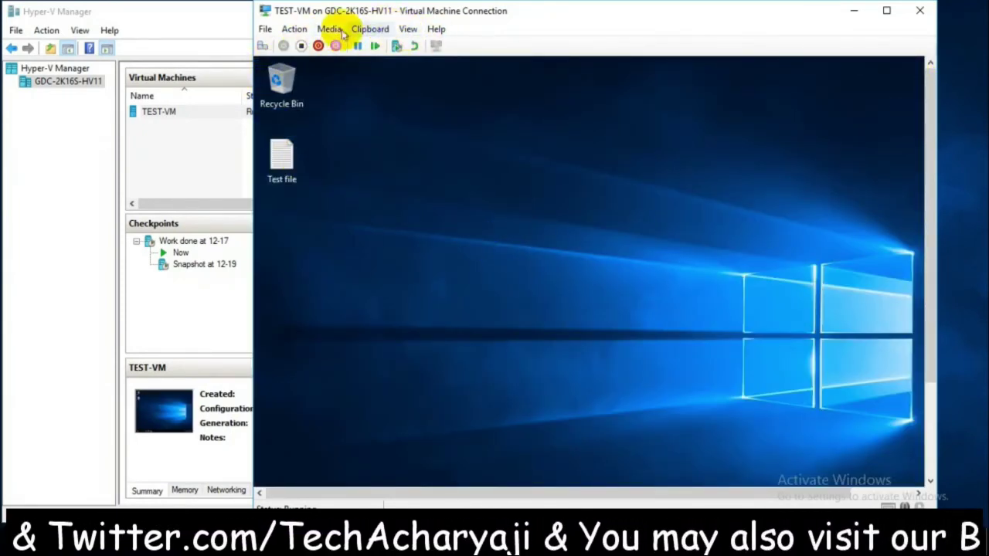
{"action": "left_click", "coordinate": [265, 28]}
{"action": "left_click", "coordinate": [274, 42]}
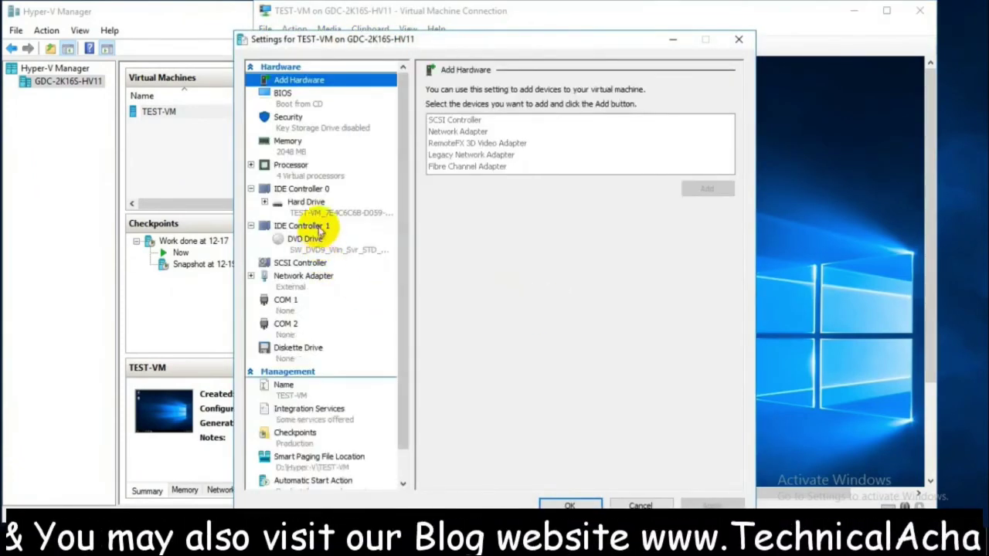
{"action": "left_click", "coordinate": [327, 203]}
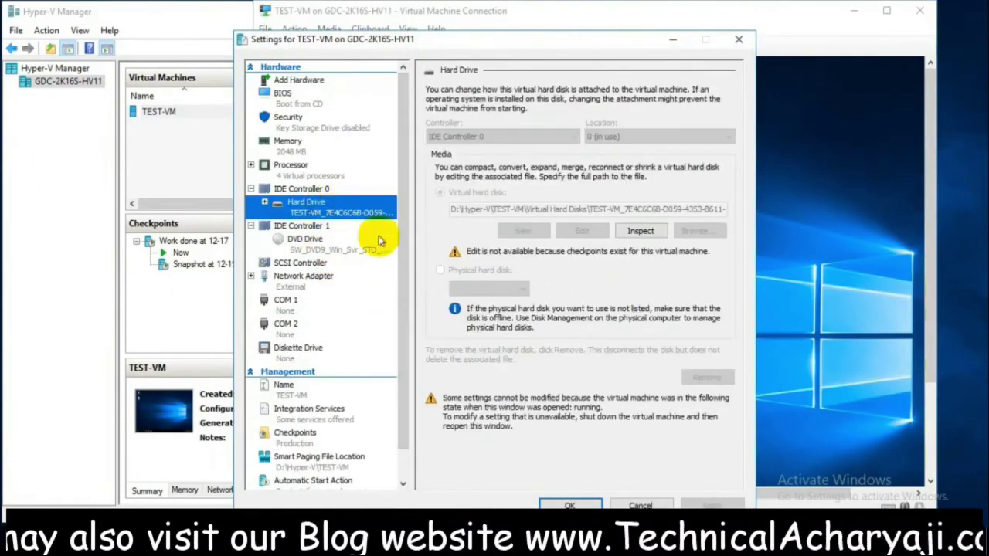
{"action": "left_click", "coordinate": [643, 232]}
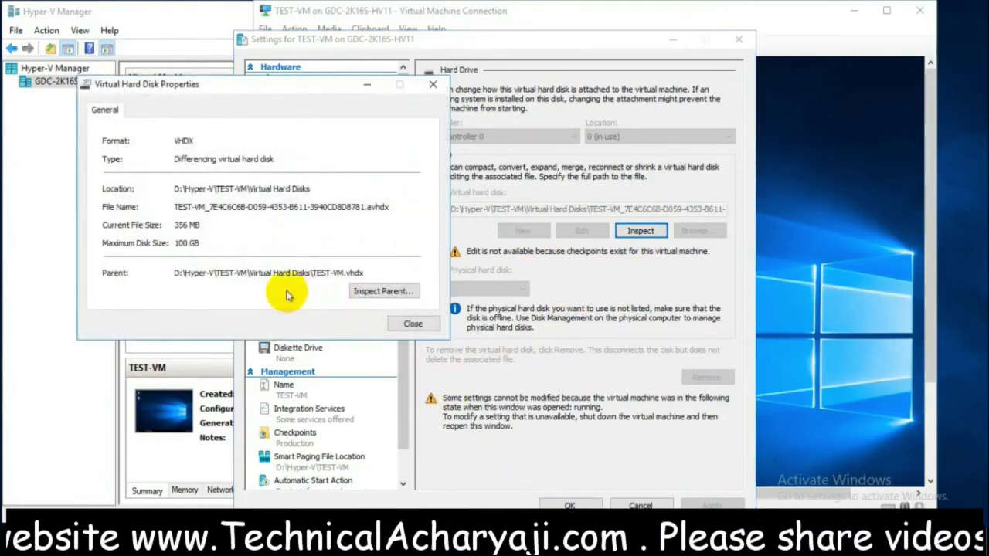
{"action": "left_click_drag", "start_coordinate": [229, 273], "coordinate": [356, 275]}
{"action": "left_click", "coordinate": [413, 324]}
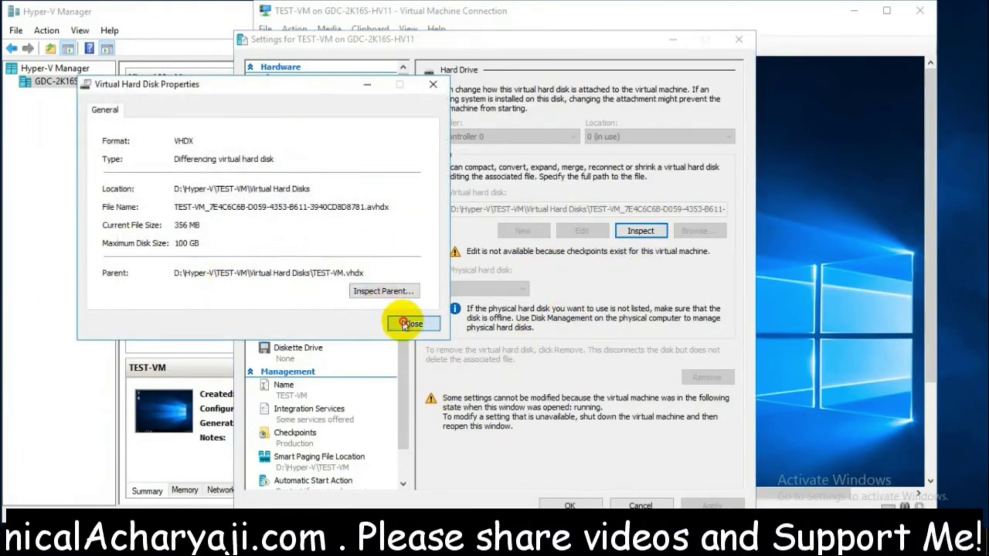
{"action": "left_click", "coordinate": [638, 504]}
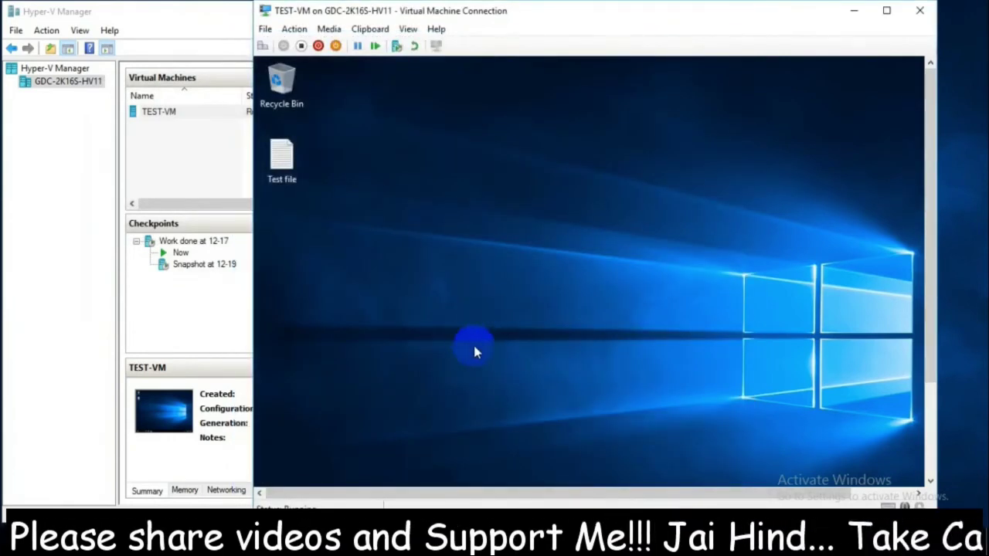
Close the TEST-VM connection window and delete the "Work done at 12-17" checkpoint together with its whole subtree.
{"action": "left_click", "coordinate": [912, 13]}
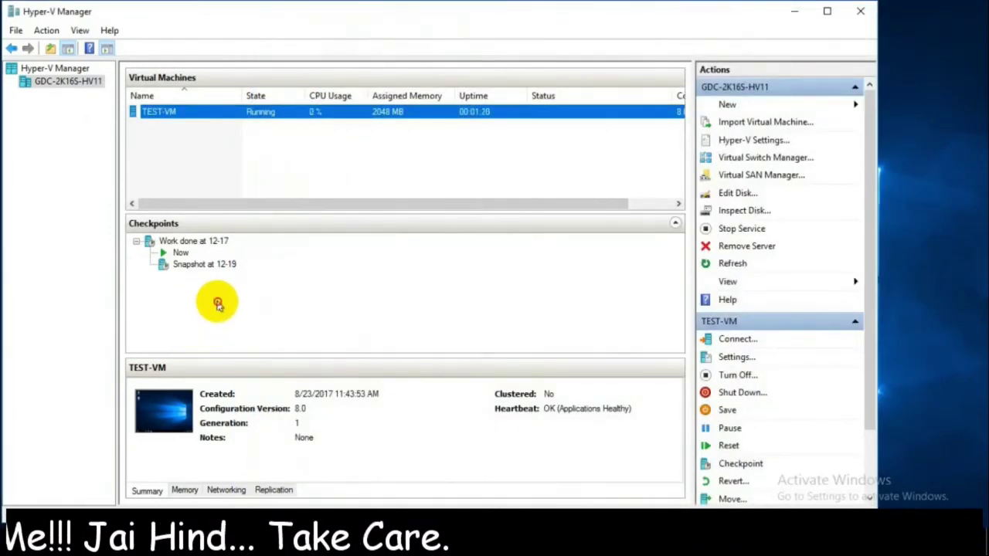
{"action": "left_click", "coordinate": [177, 242]}
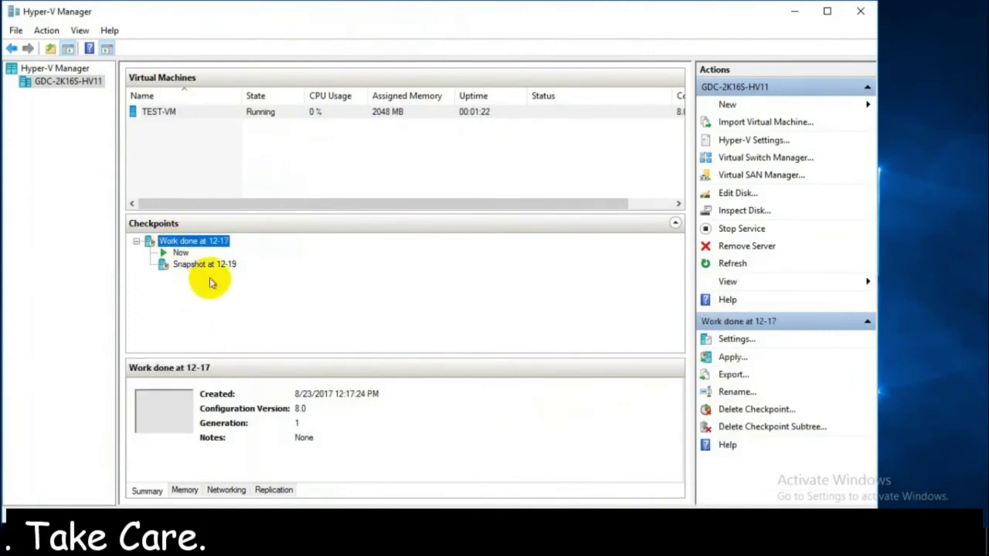
{"action": "right_click", "coordinate": [194, 240]}
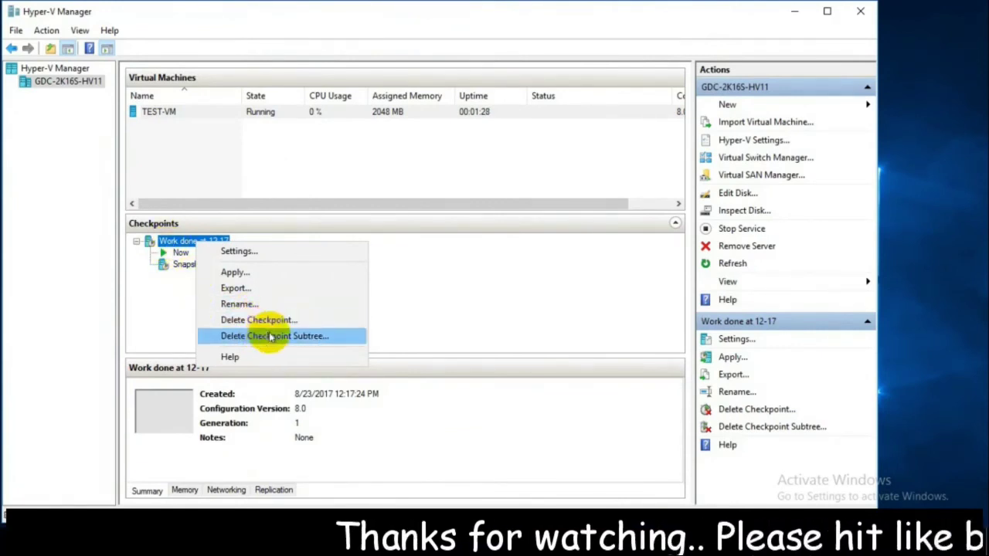
{"action": "left_click", "coordinate": [272, 338]}
{"action": "left_click", "coordinate": [462, 280]}
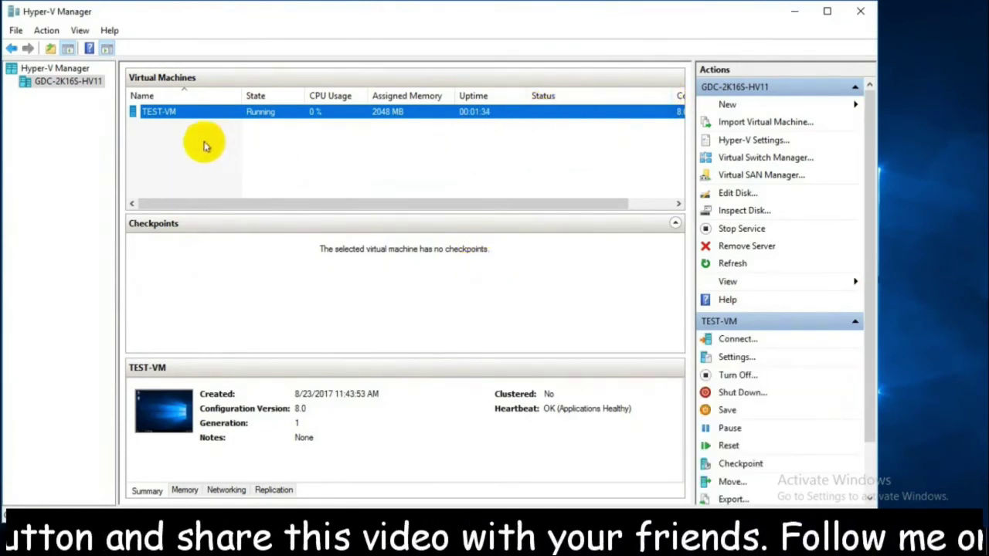
Check in TEST-VM's settings which virtual hard disk file the hard drive on IDE Controller 0 uses.
{"action": "right_click", "coordinate": [194, 112]}
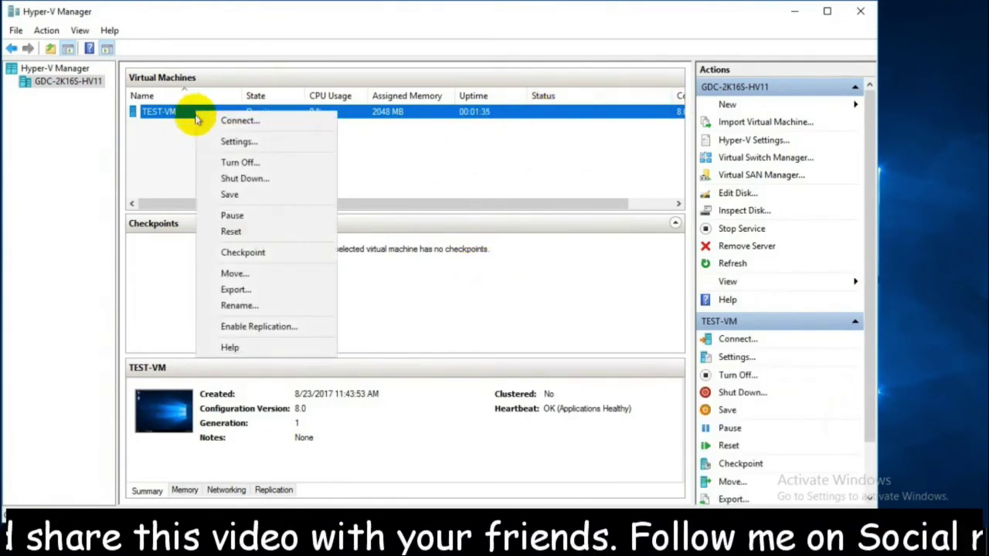
{"action": "left_click", "coordinate": [259, 141]}
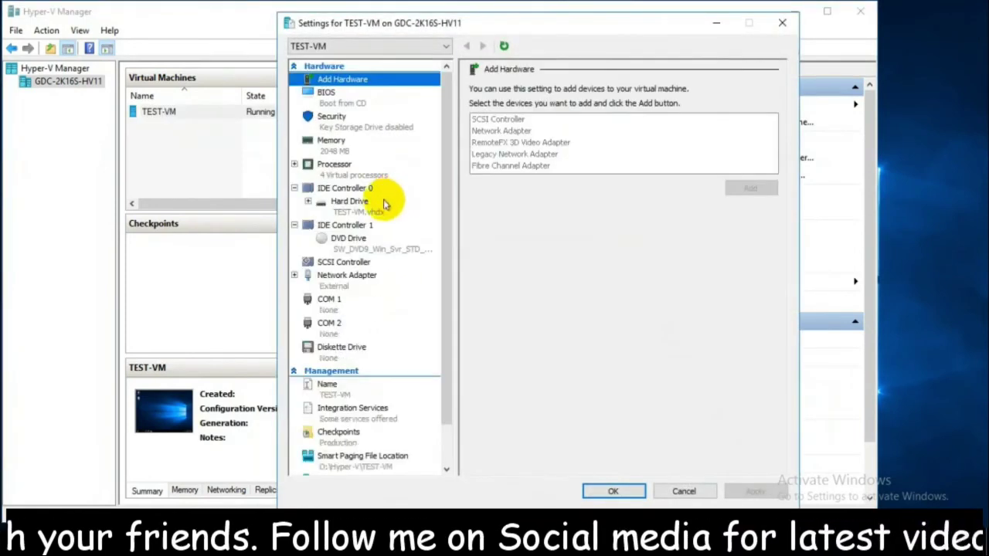
{"action": "left_click", "coordinate": [370, 238]}
{"action": "left_click", "coordinate": [371, 225]}
{"action": "left_click", "coordinate": [355, 202]}
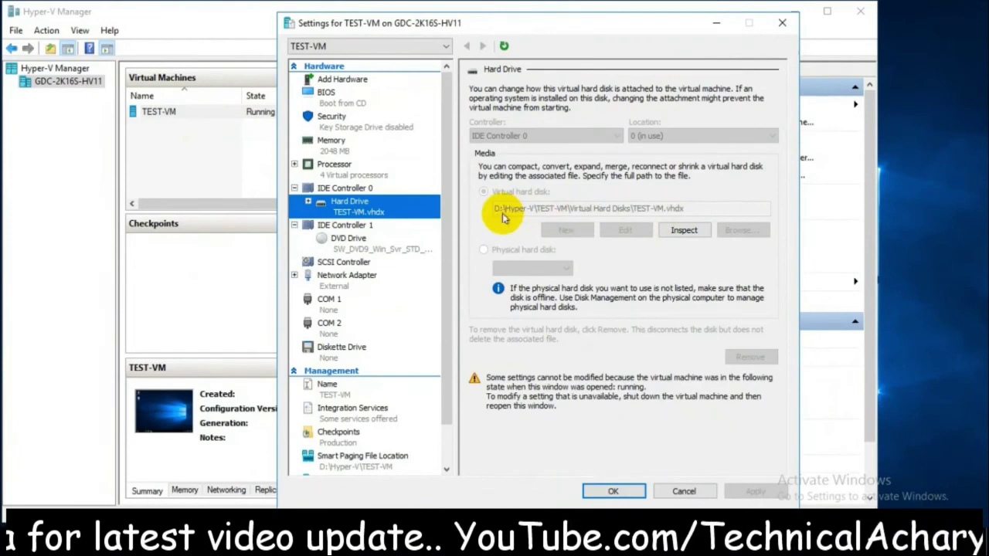
{"action": "left_click", "coordinate": [613, 493]}
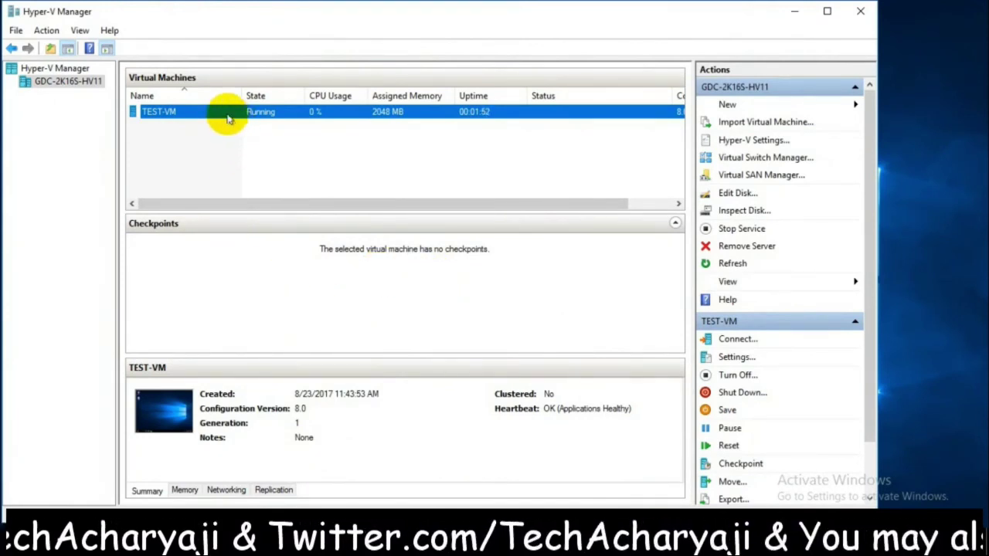
Connect to TEST-VM again, reposition its window to check the desktop contents, and close the connection.
{"action": "right_click", "coordinate": [228, 118]}
{"action": "left_click", "coordinate": [262, 128]}
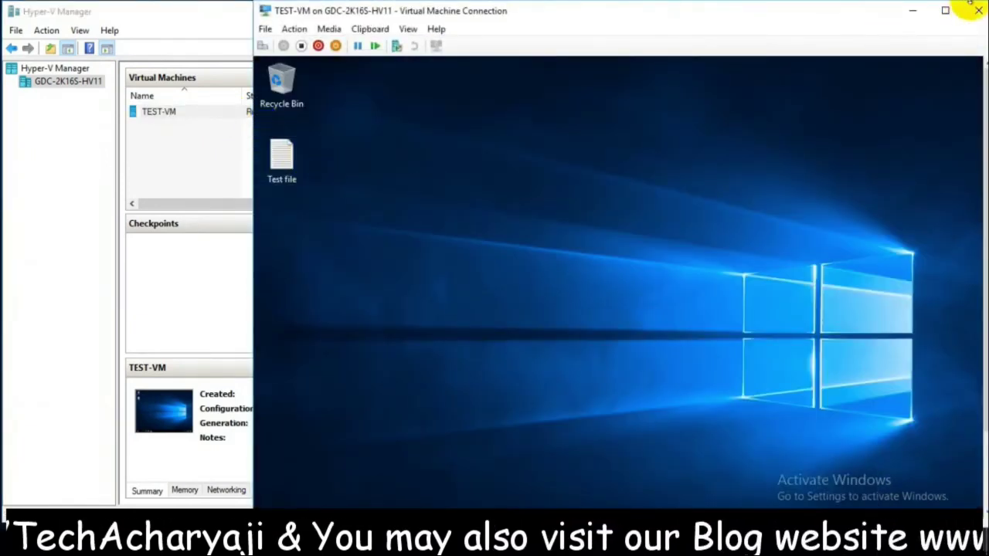
{"action": "left_click", "coordinate": [976, 12]}
{"action": "left_click_drag", "start_coordinate": [809, 29], "coordinate": [647, 23]}
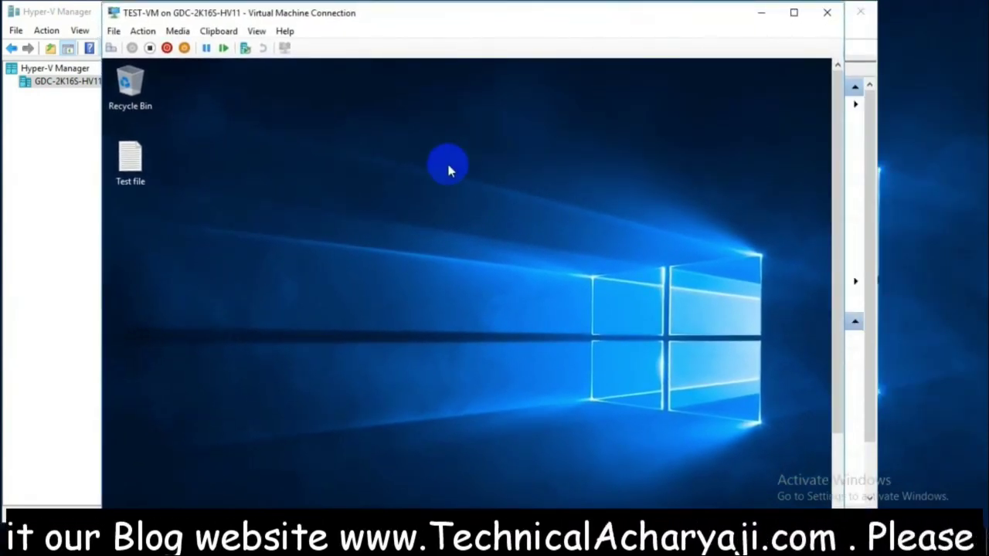
{"action": "mouse_move", "coordinate": [833, 215]}
{"action": "left_mouse_down"}
{"action": "mouse_move", "coordinate": [832, 320]}
{"action": "mouse_move", "coordinate": [824, 214]}
{"action": "left_mouse_up"}
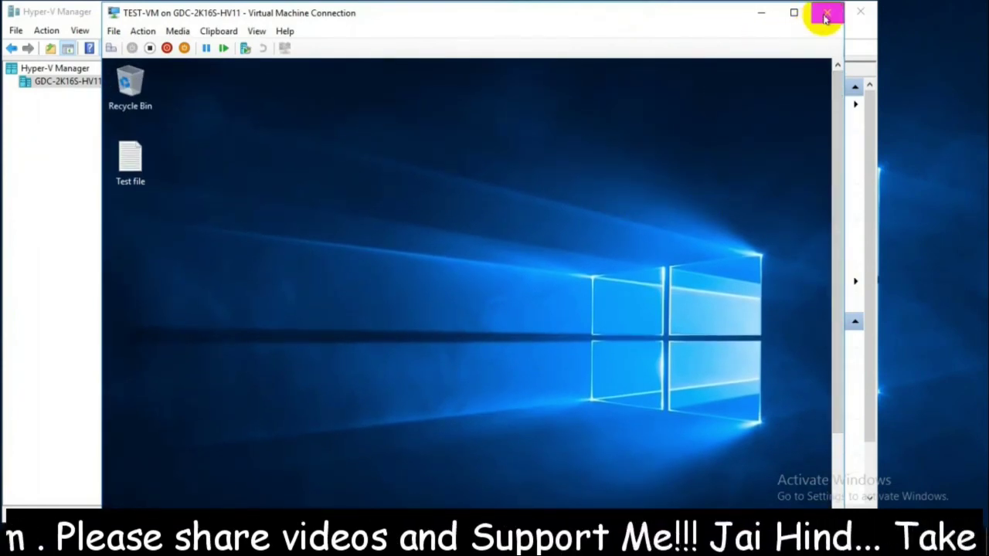
{"action": "left_click", "coordinate": [825, 15]}
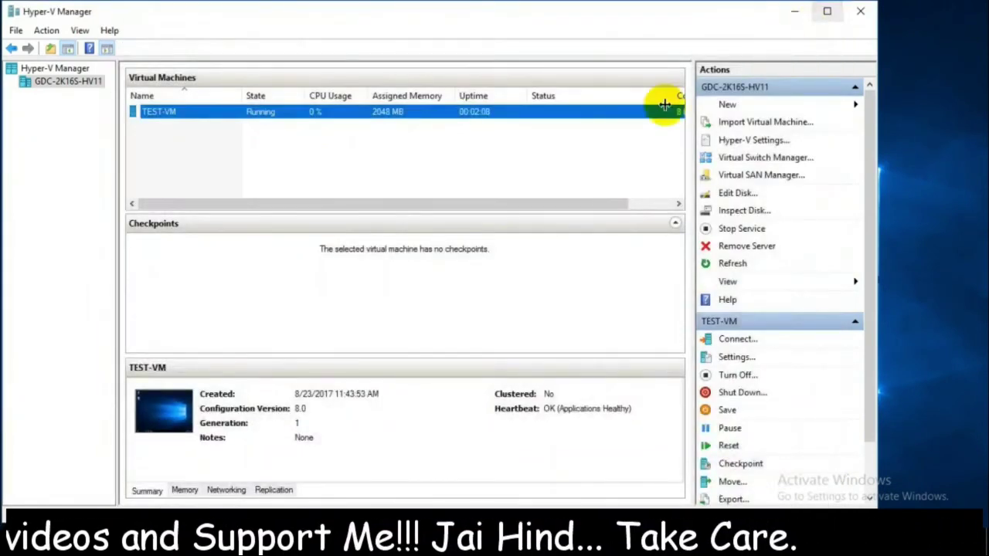